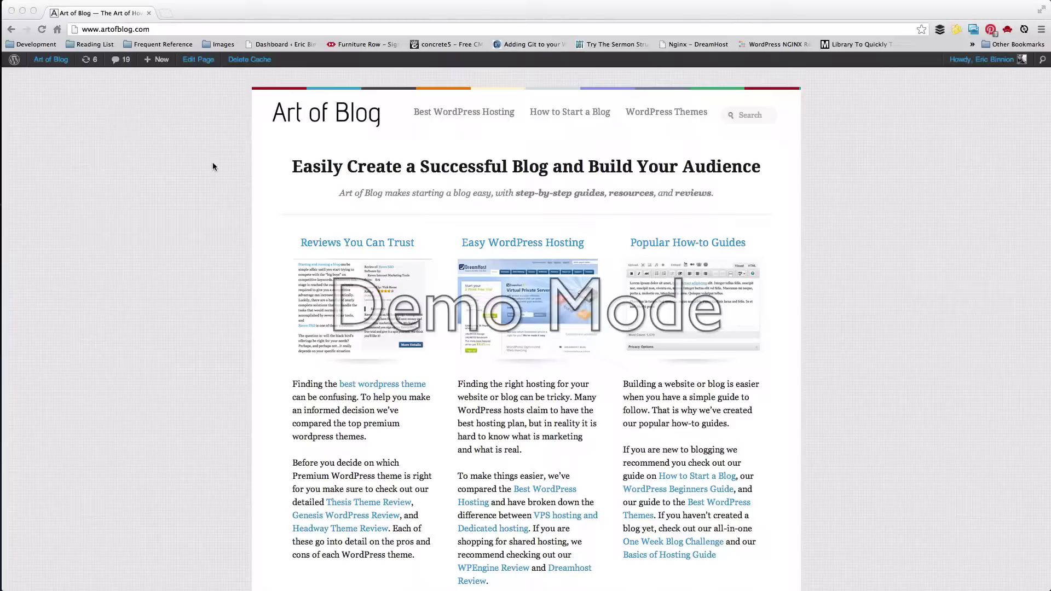
Open the Thesis Skin Editor for the site from the Thesis admin page
left_click(12, 11)
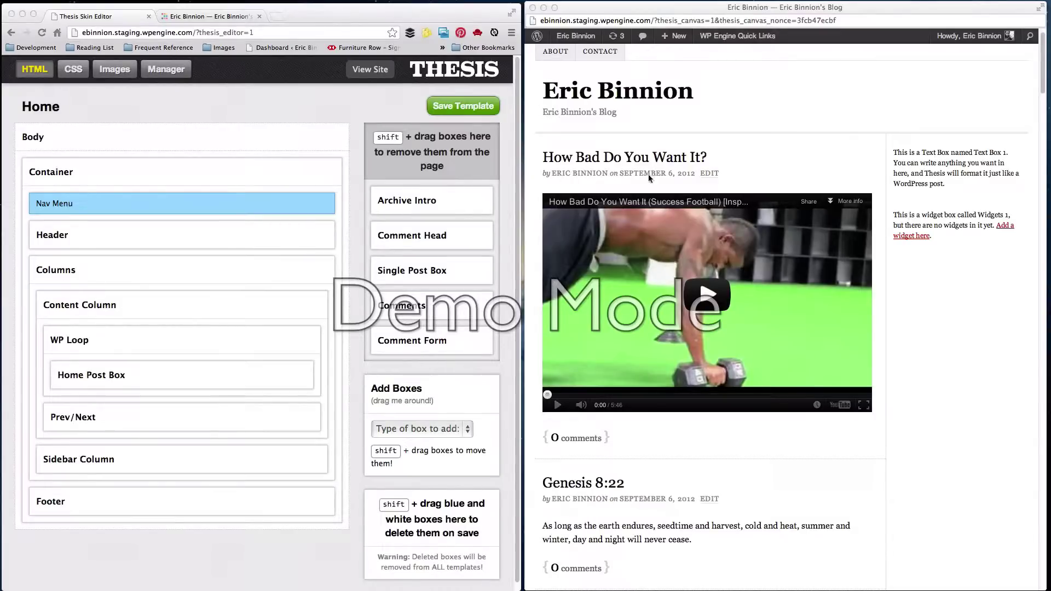
left_click(543, 146)
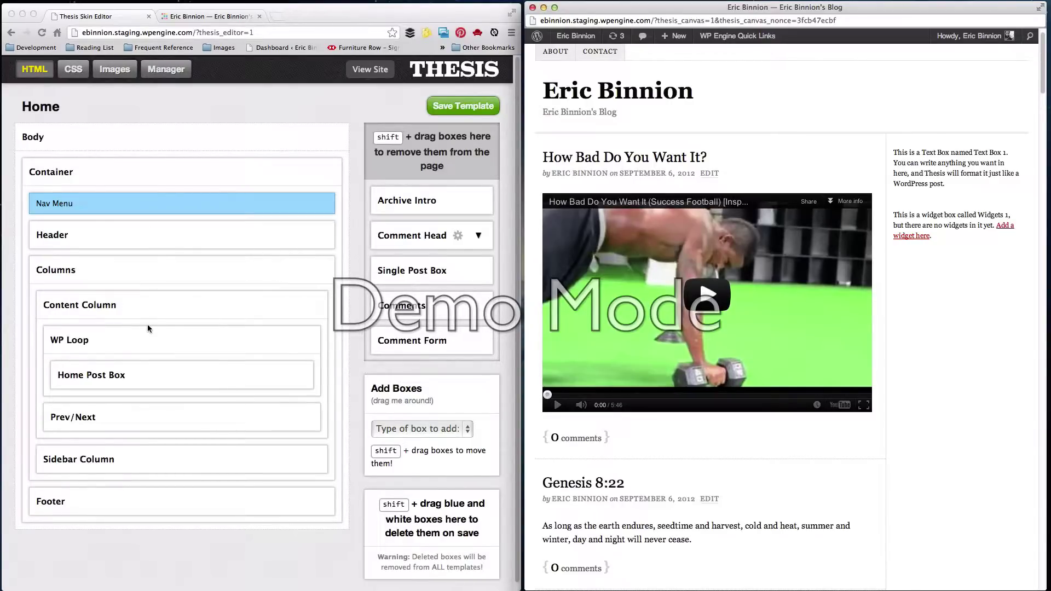
left_click(438, 78)
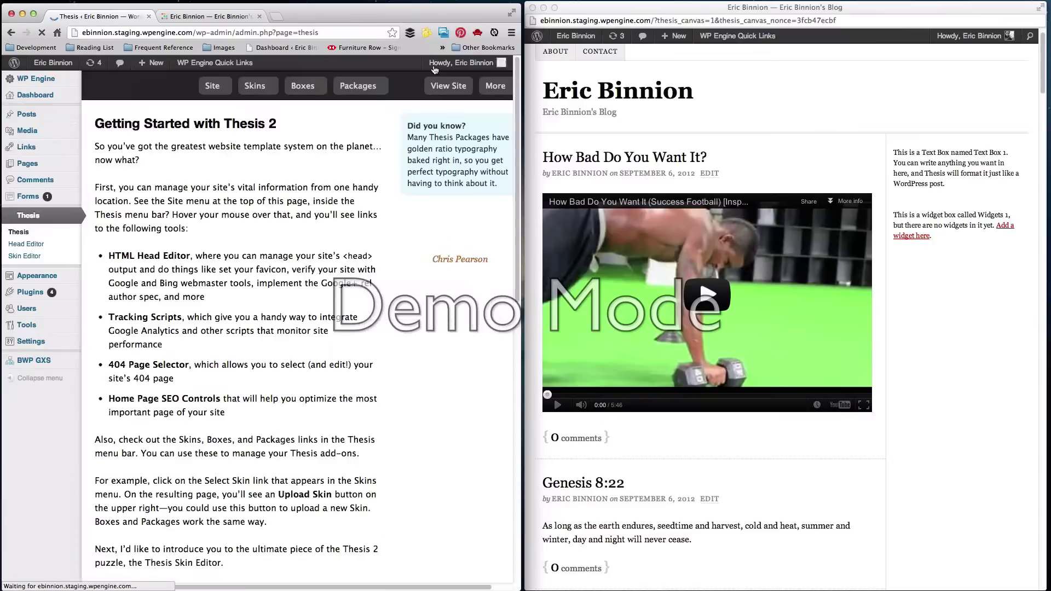
mouse_move(261, 91)
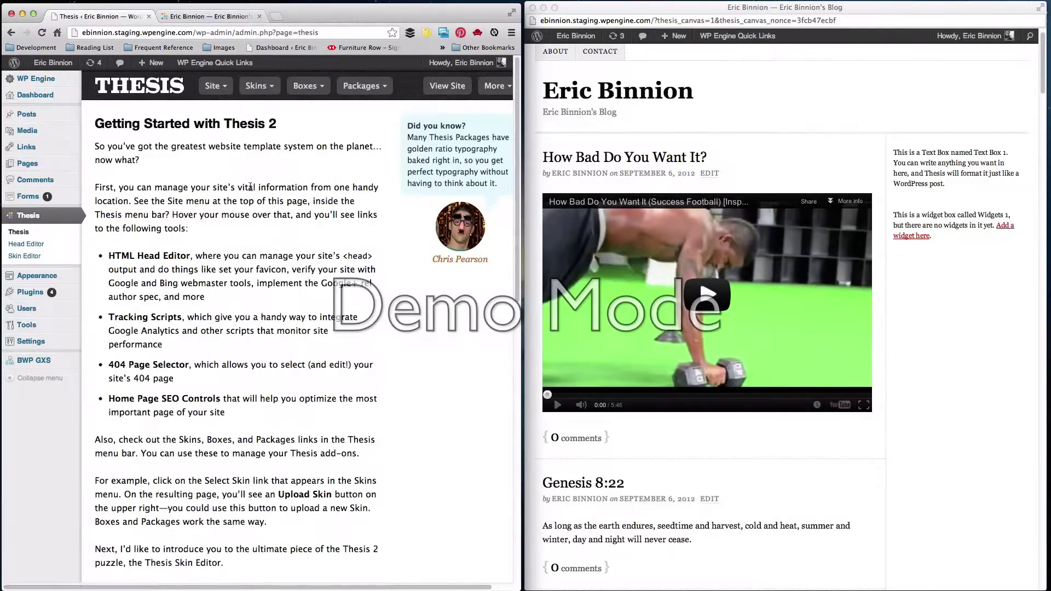
left_click(267, 129)
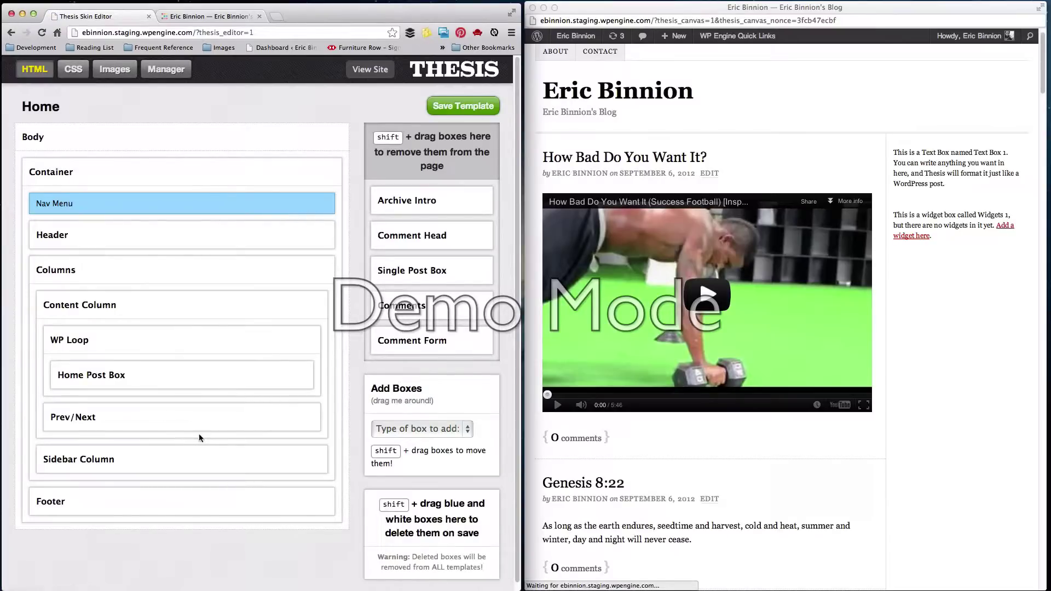
Move Text Box 1 and Widgets 1 from the Sidebar Column to above WP Loop in the Content Column and refresh the site preview
mouse_move(314, 462)
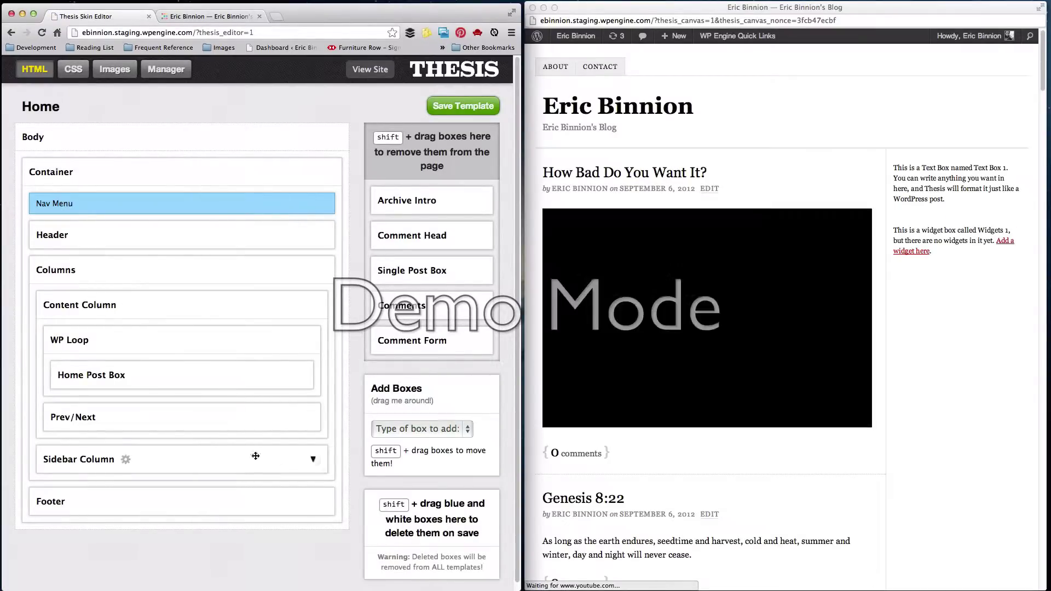
left_click(314, 462)
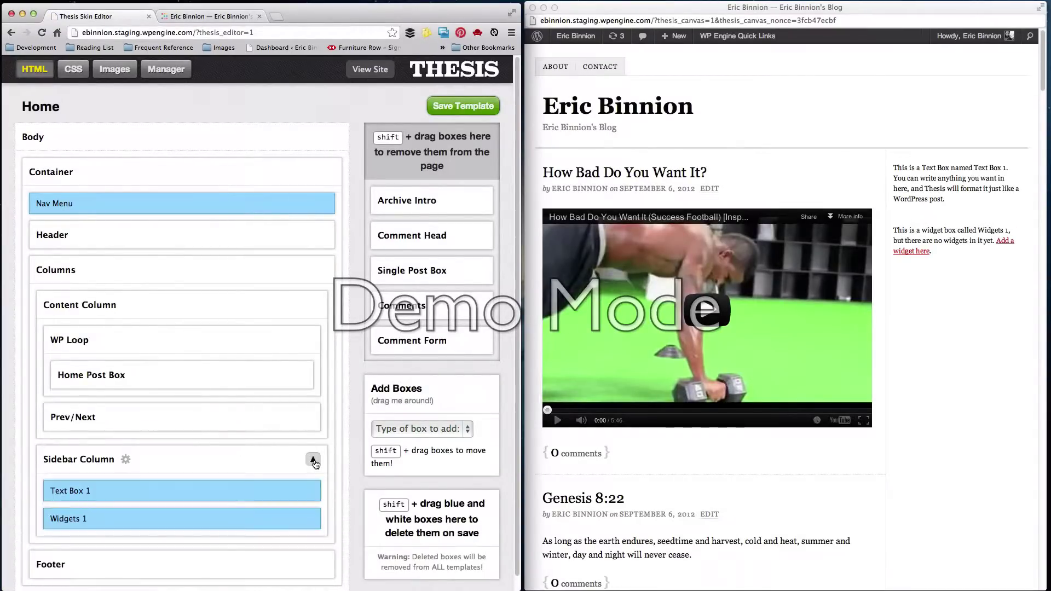
scroll(148, 487, "down", 1)
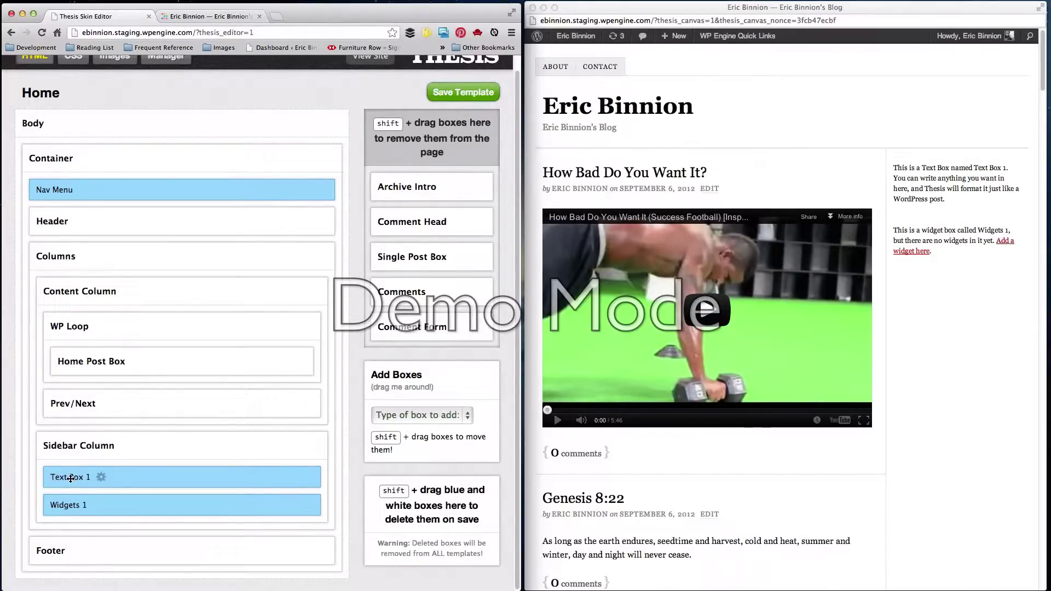
left_click_drag(71, 479, 68, 299)
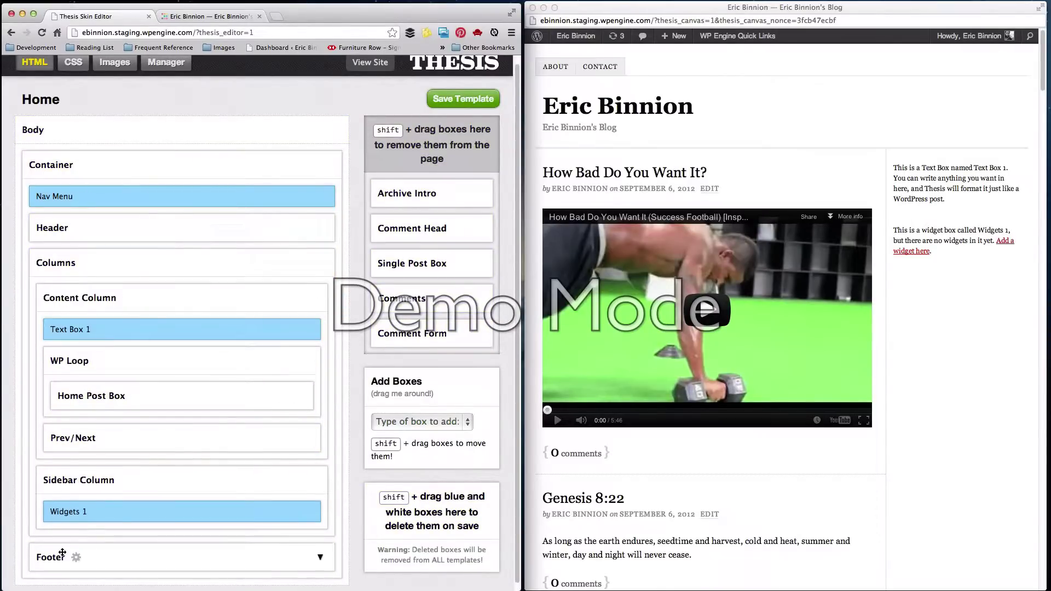
left_click_drag(71, 513, 76, 300)
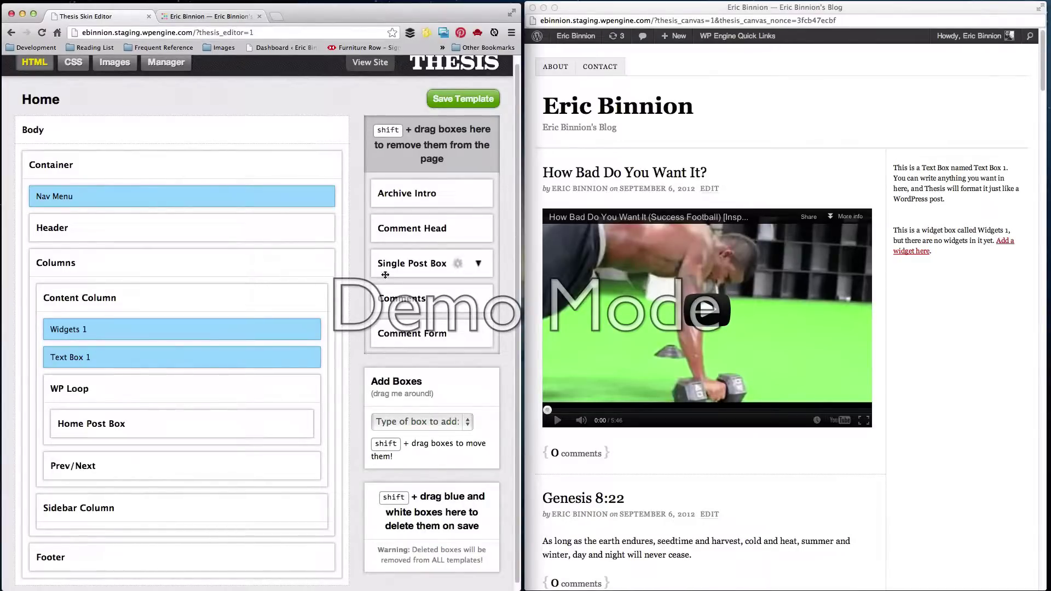
left_click(753, 153)
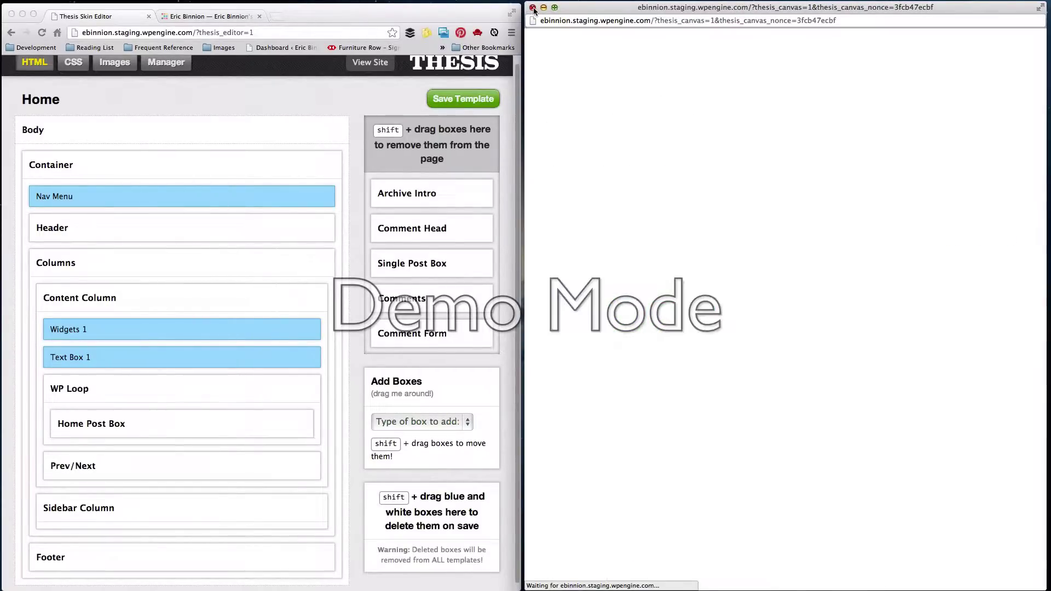
left_click_drag(546, 186, 536, 152)
left_click(548, 167)
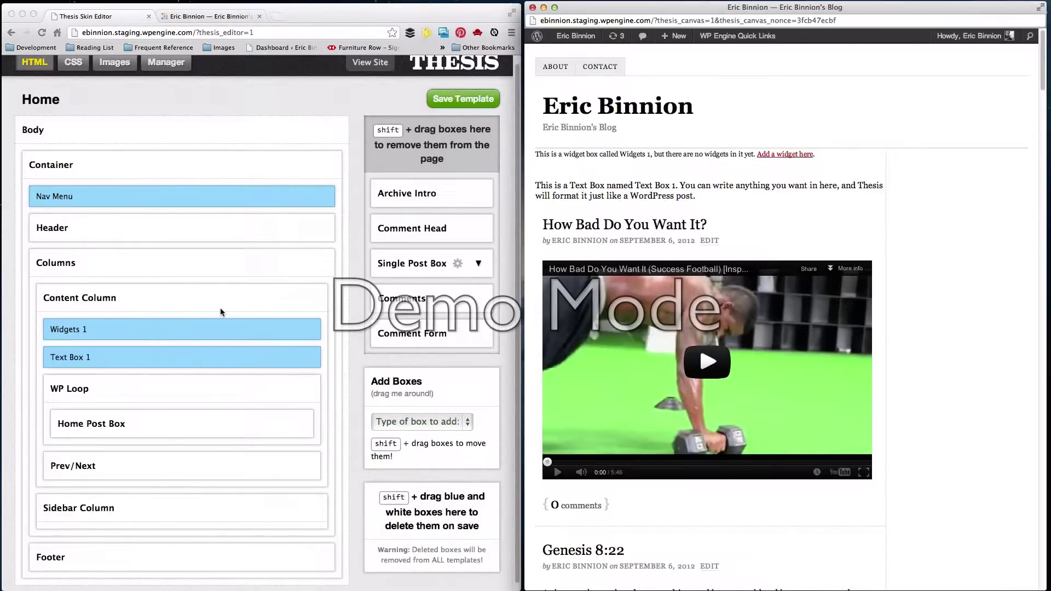
Move Text Box 1 and Widgets 1 below Prev/Next in the Content Column, save the template and check the refreshed preview
left_click(75, 331)
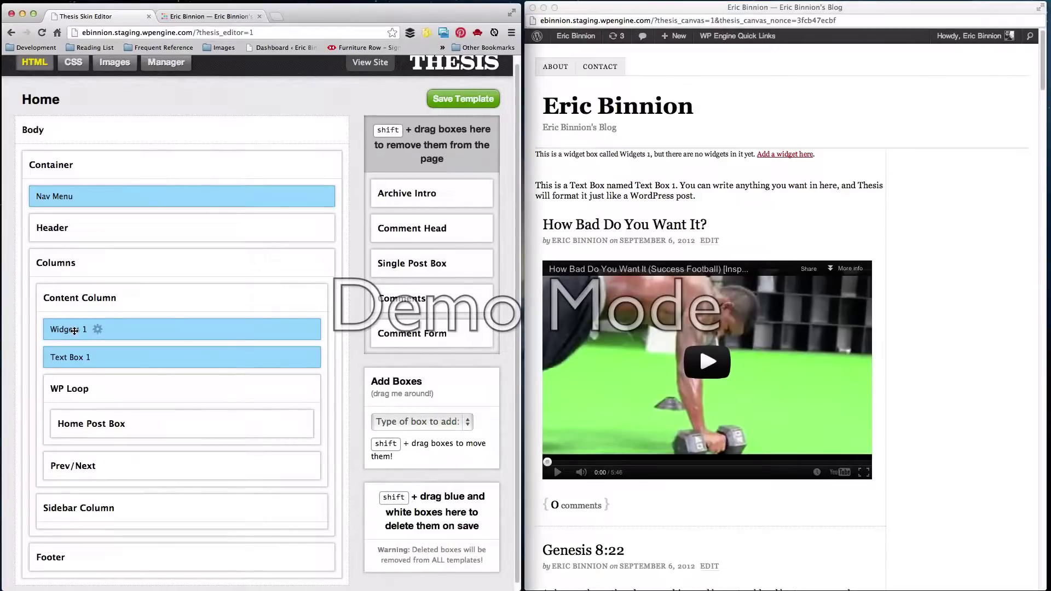
left_click_drag(75, 331, 79, 468)
left_click_drag(75, 329, 73, 443)
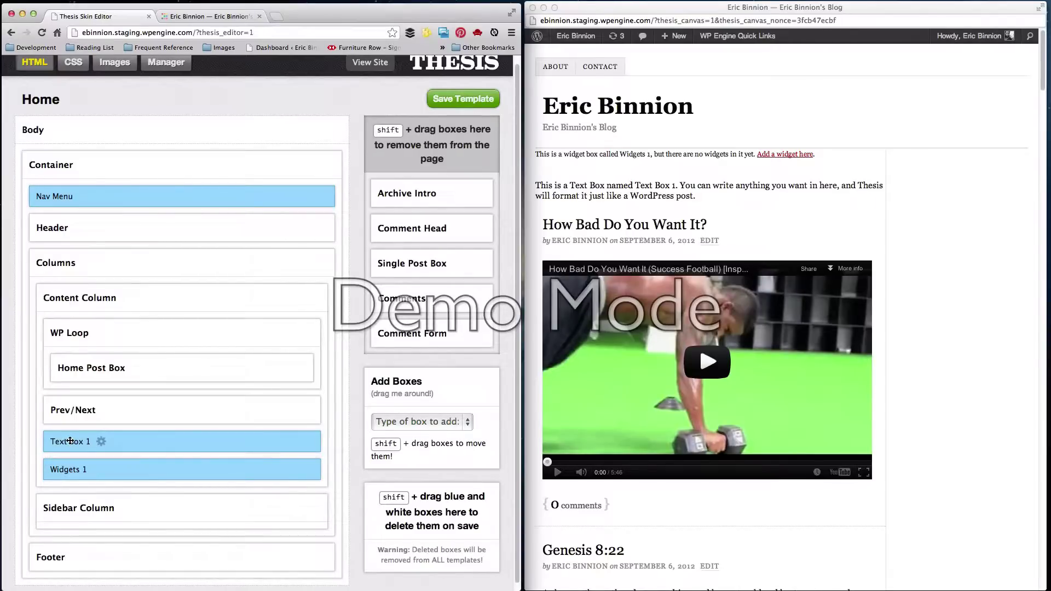
left_click(454, 98)
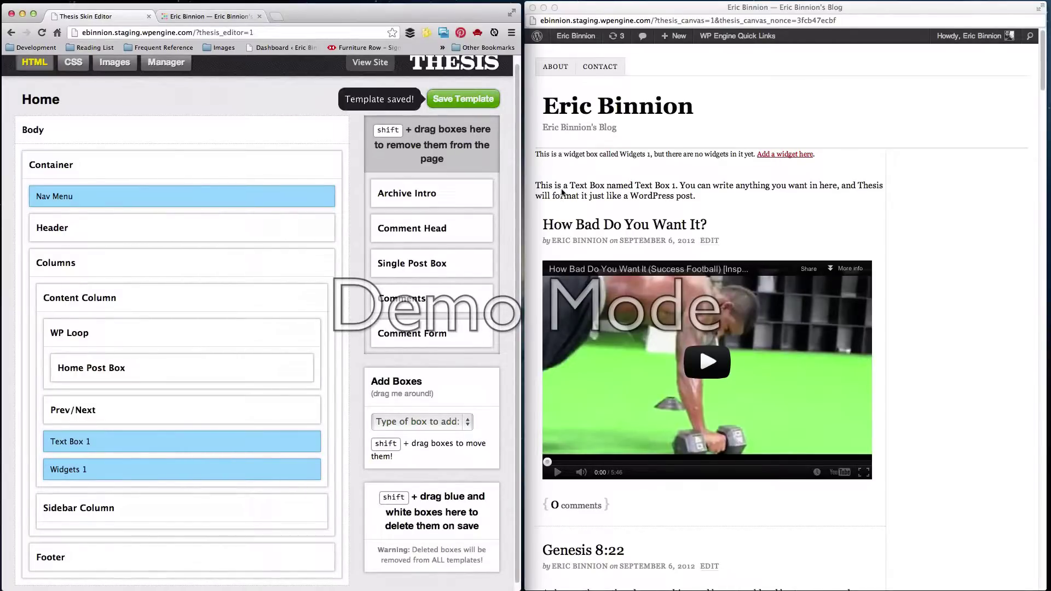
left_click(586, 188)
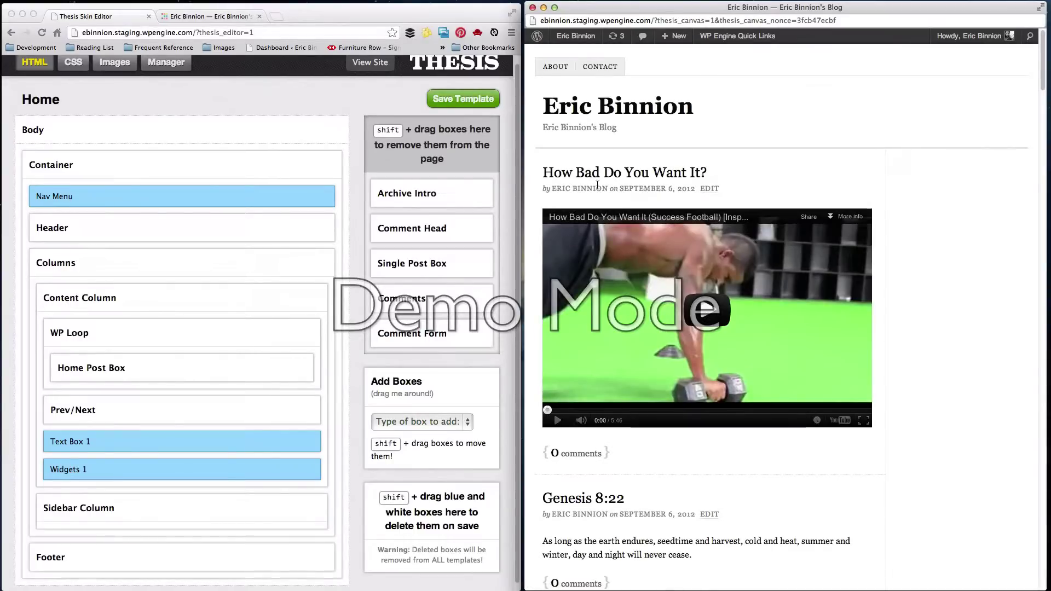
scroll(597, 183, "down", 20)
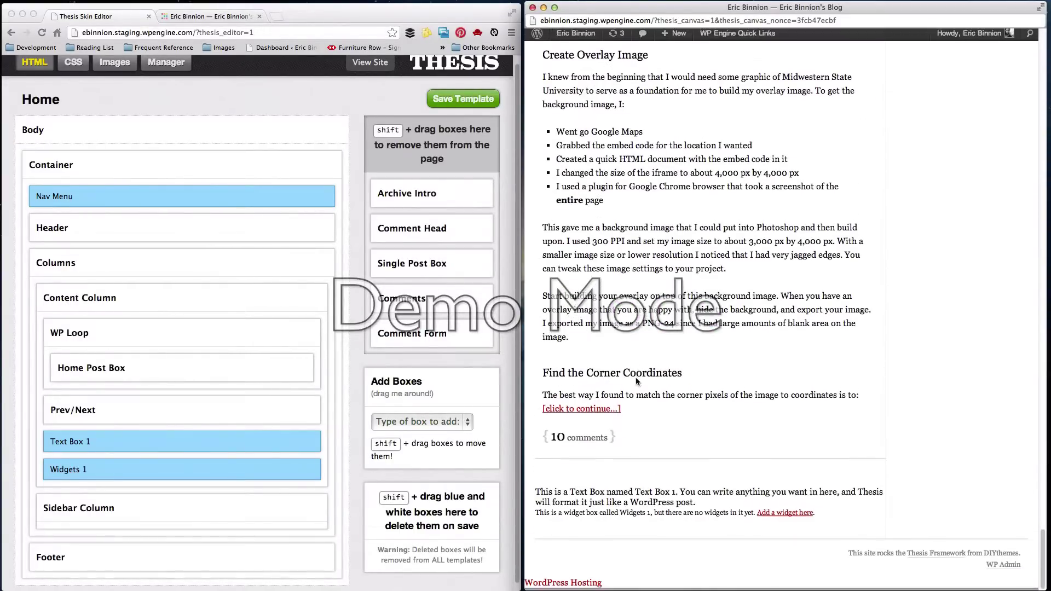
scroll(698, 531, "up", 20)
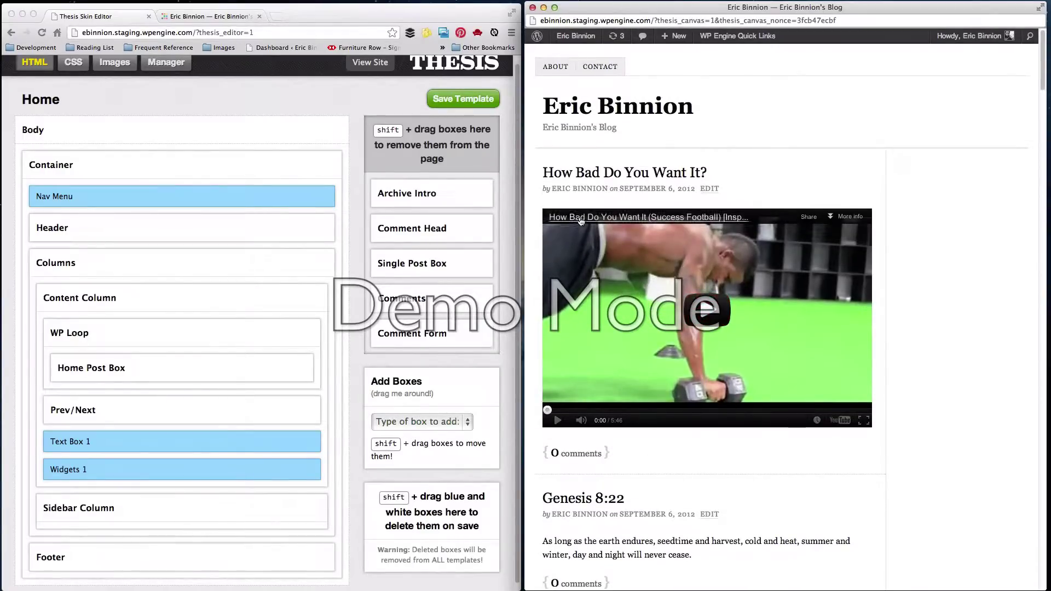
scroll(983, 293, "down", 1)
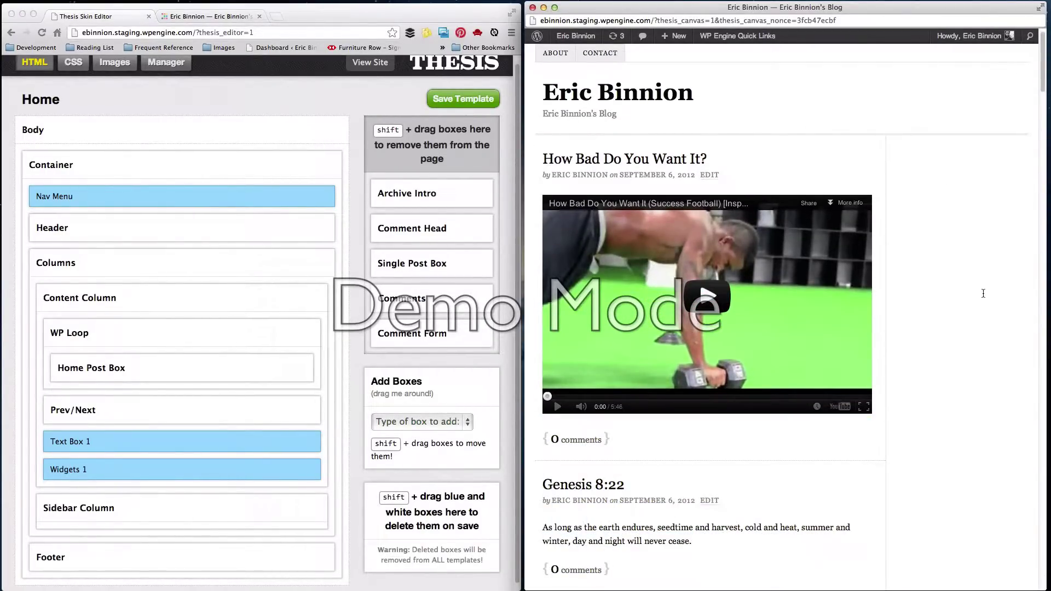
scroll(604, 286, "up", 1)
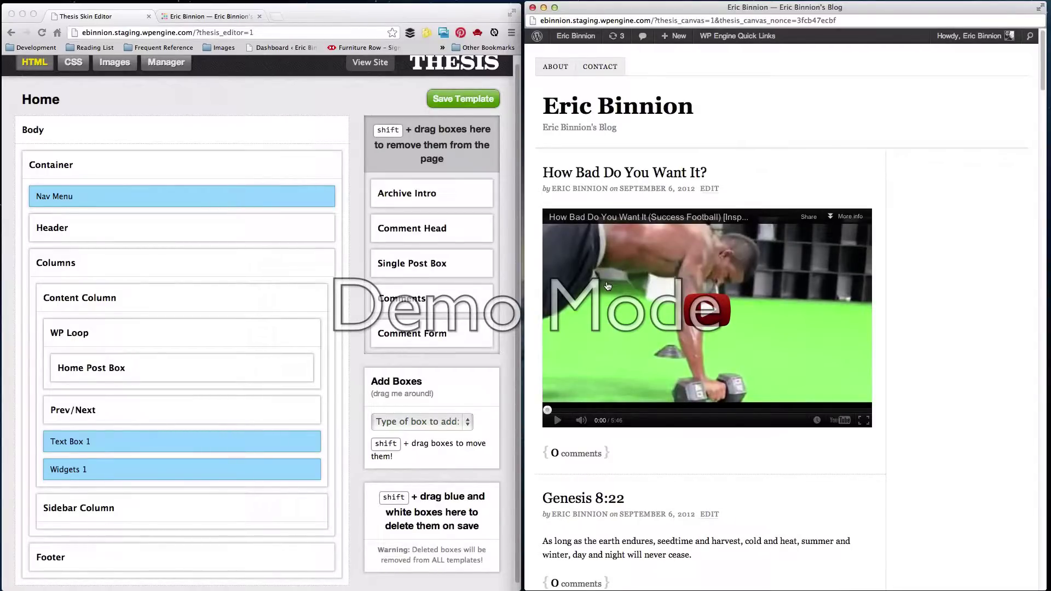
Open the options of the Columns package in the skin CSS and keep the number of columns at 2 Columns
scroll(312, 258, "up", 1)
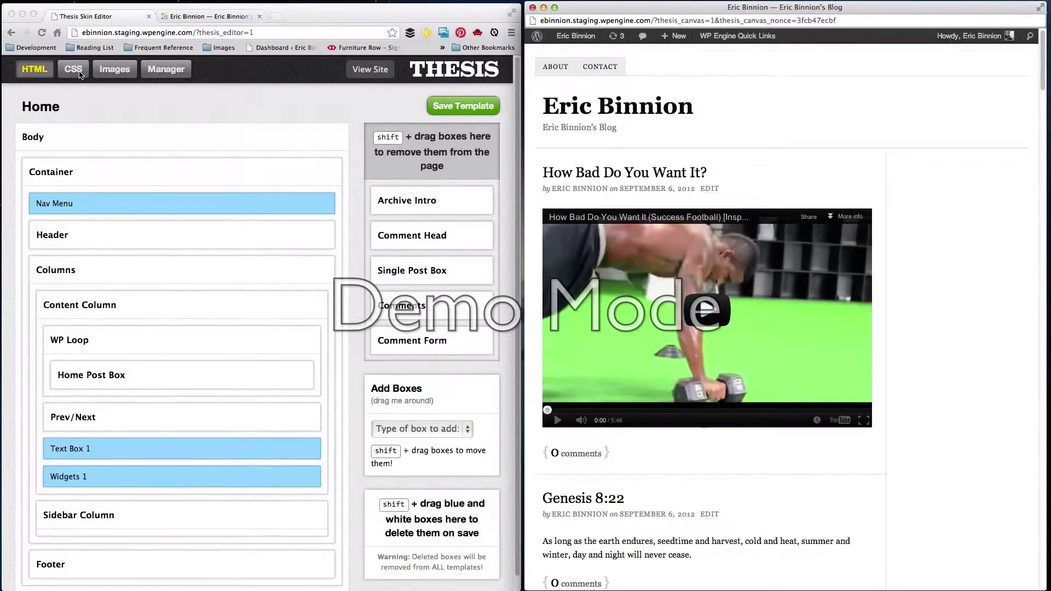
left_click(77, 72)
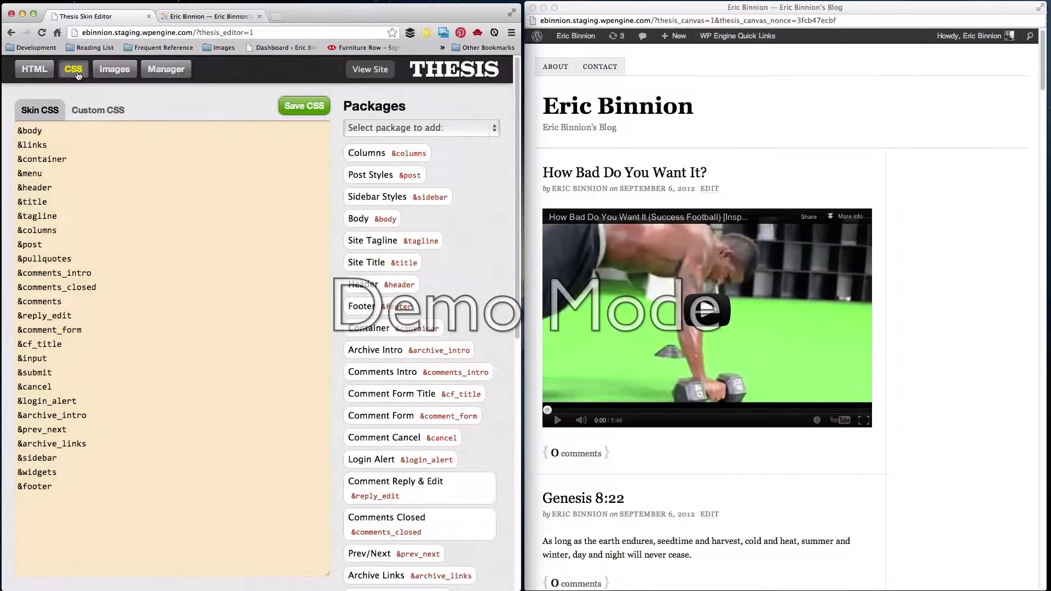
left_click(369, 154)
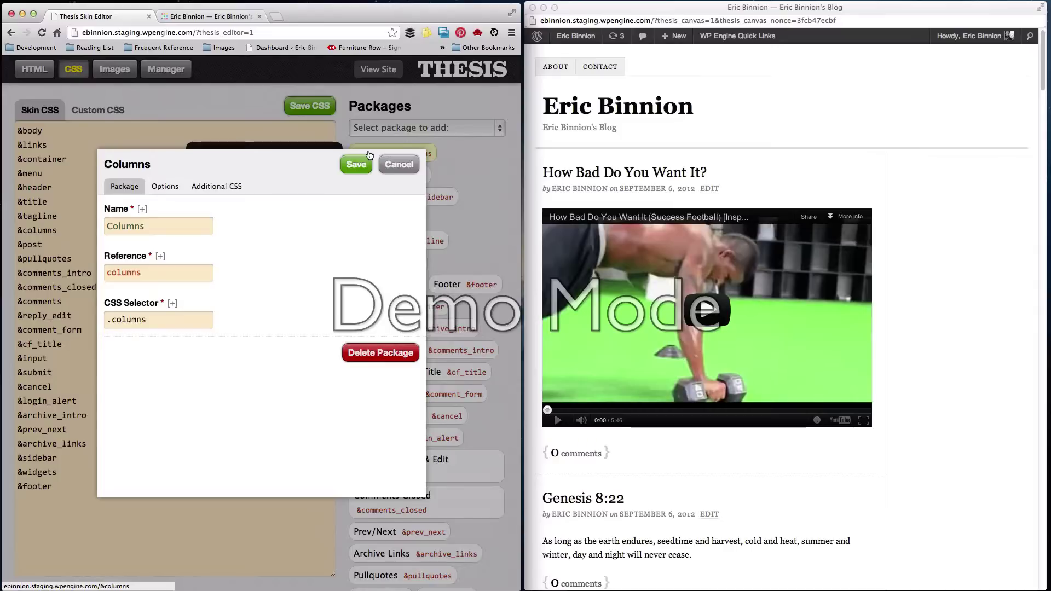
left_click(163, 187)
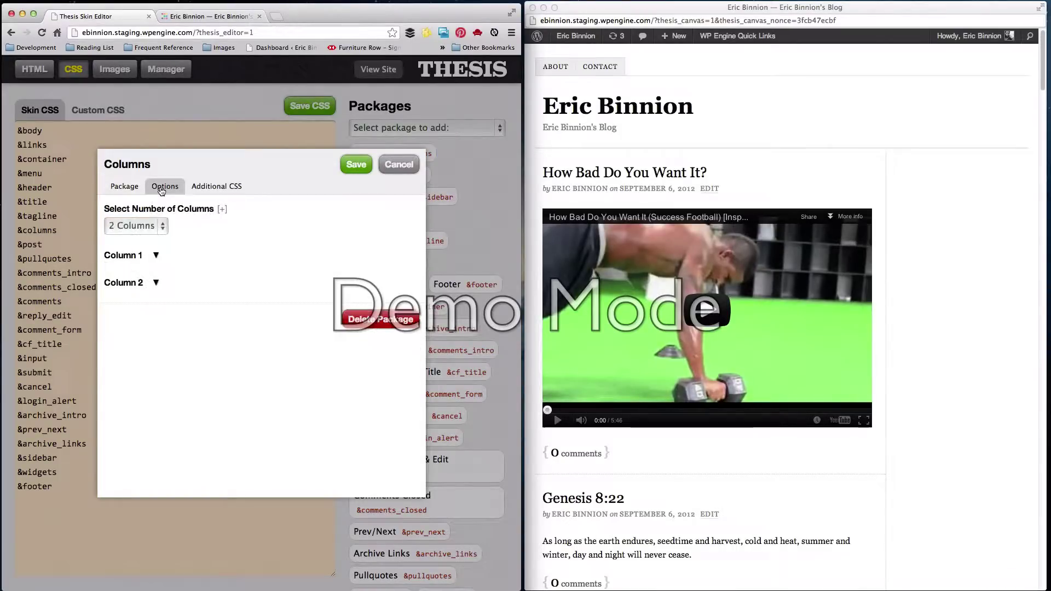
left_click(152, 227)
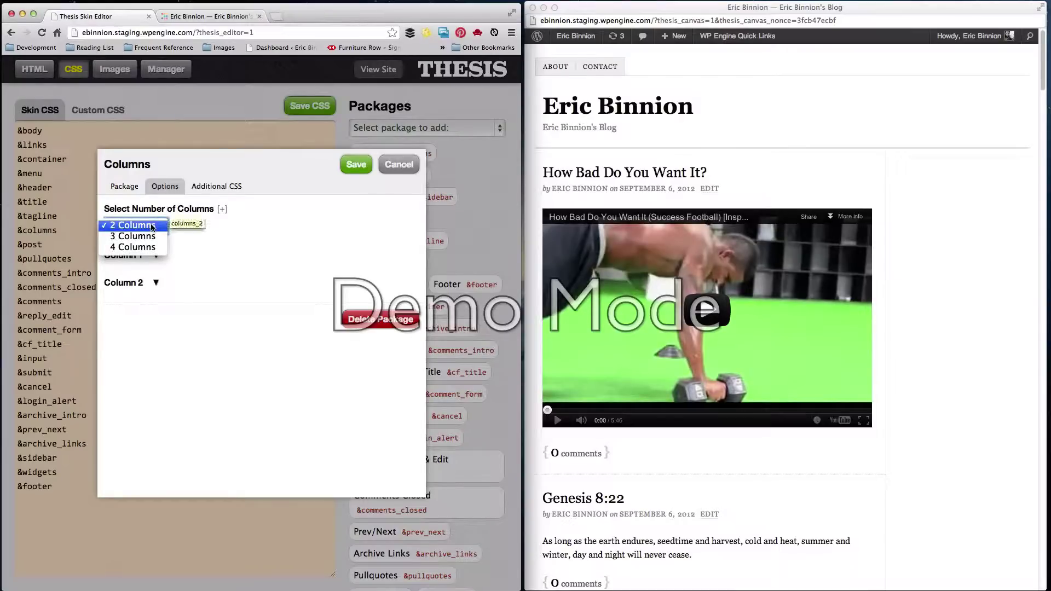
left_click(232, 264)
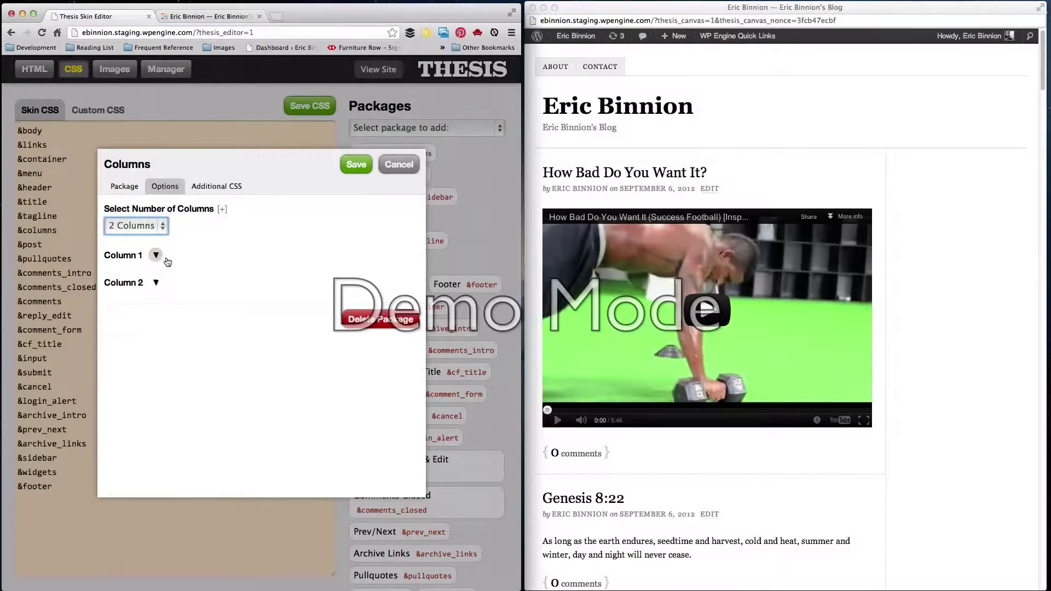
Set the Column 1 width to 900px and its alignment to default in the Columns package
left_click(157, 258)
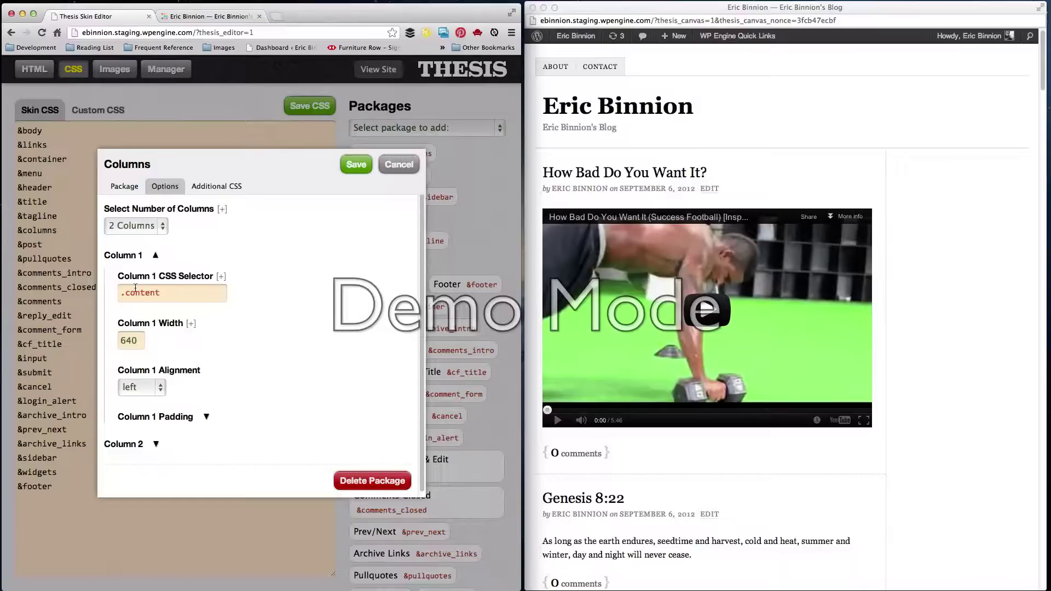
left_click(156, 257)
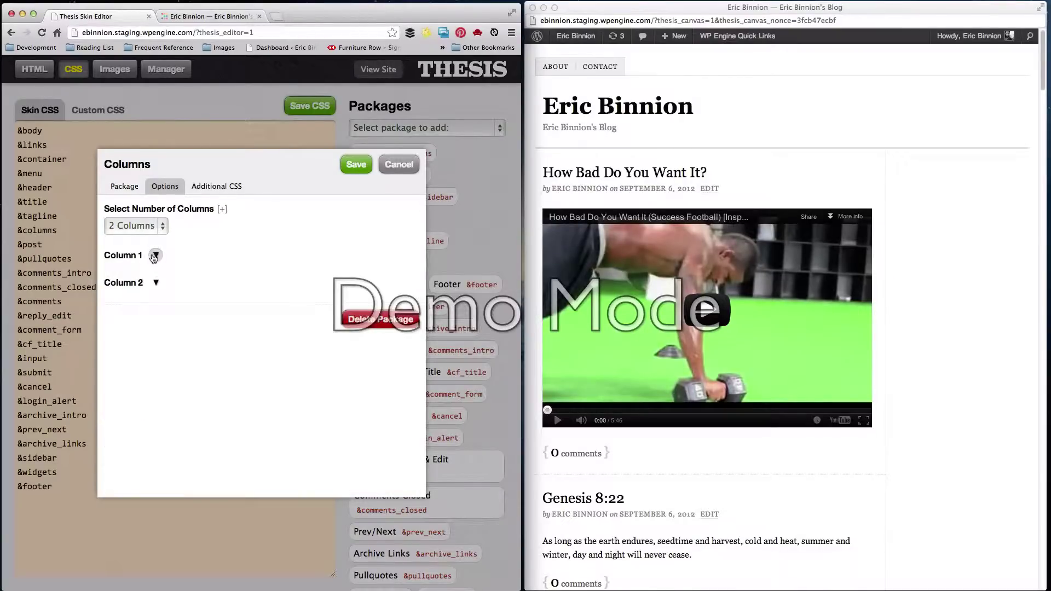
left_click(157, 257)
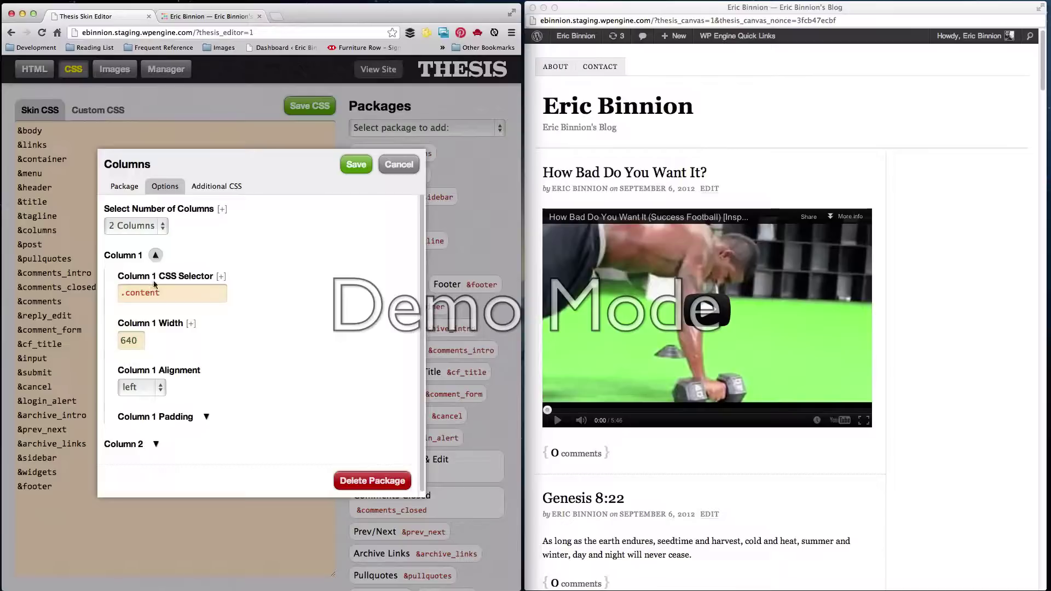
left_click(143, 340)
left_click_drag(143, 341, 77, 337)
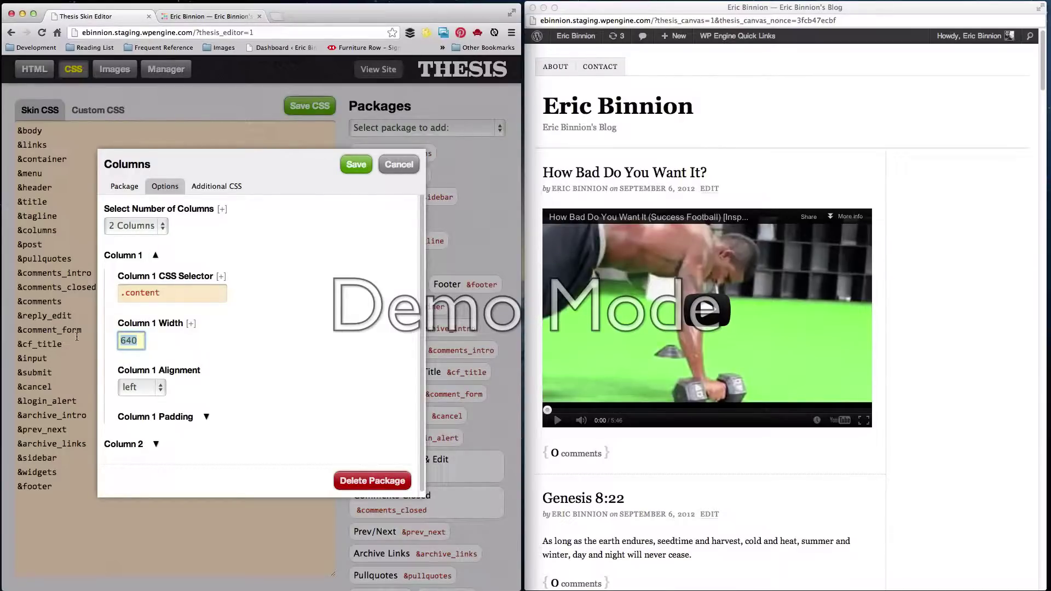
type("600px")
left_click(141, 387)
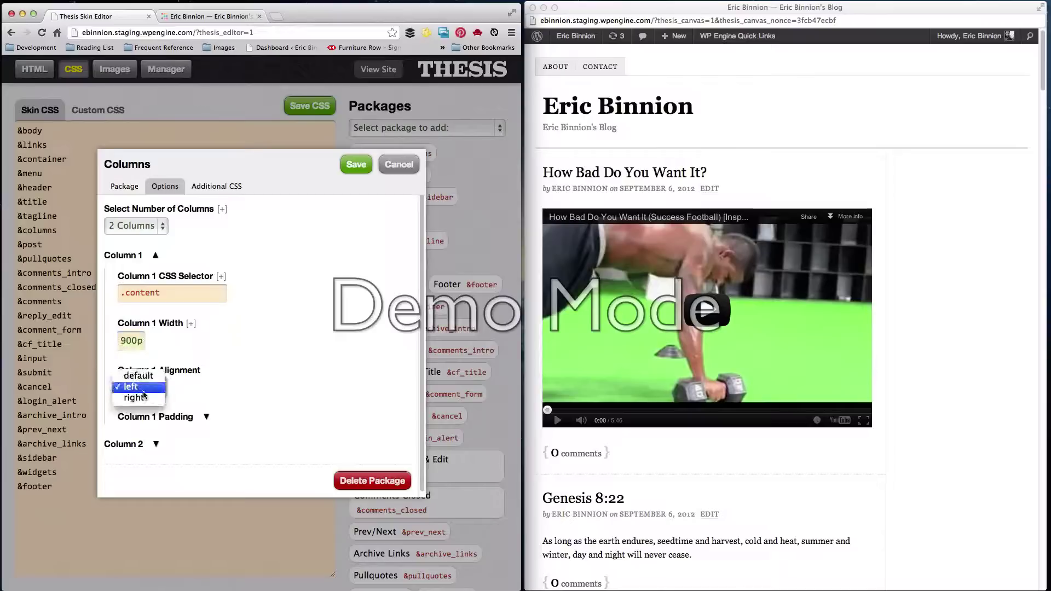
left_click(132, 373)
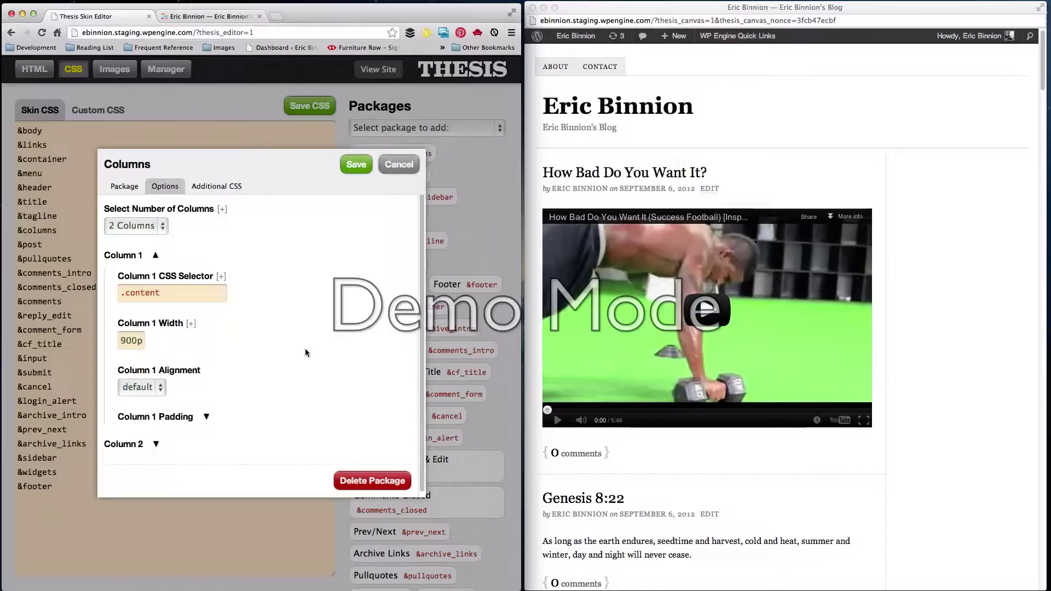
Clear the Additional CSS of the Columns package, removing the .columns dotted background rule, and save the package
left_click(224, 191)
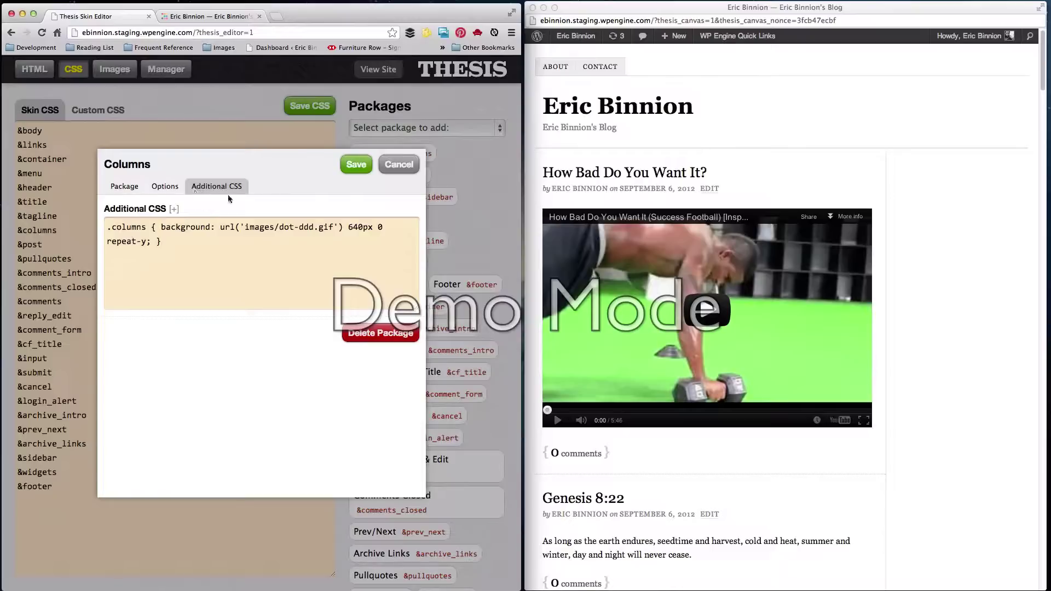
left_click_drag(196, 227, 280, 256)
left_click(240, 255)
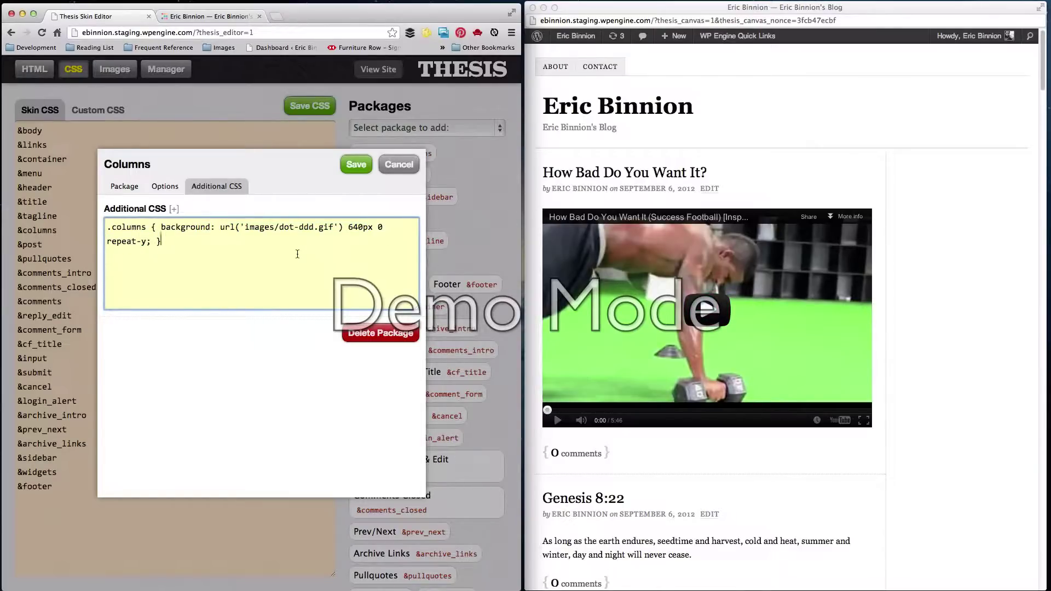
left_click_drag(297, 254, 93, 217)
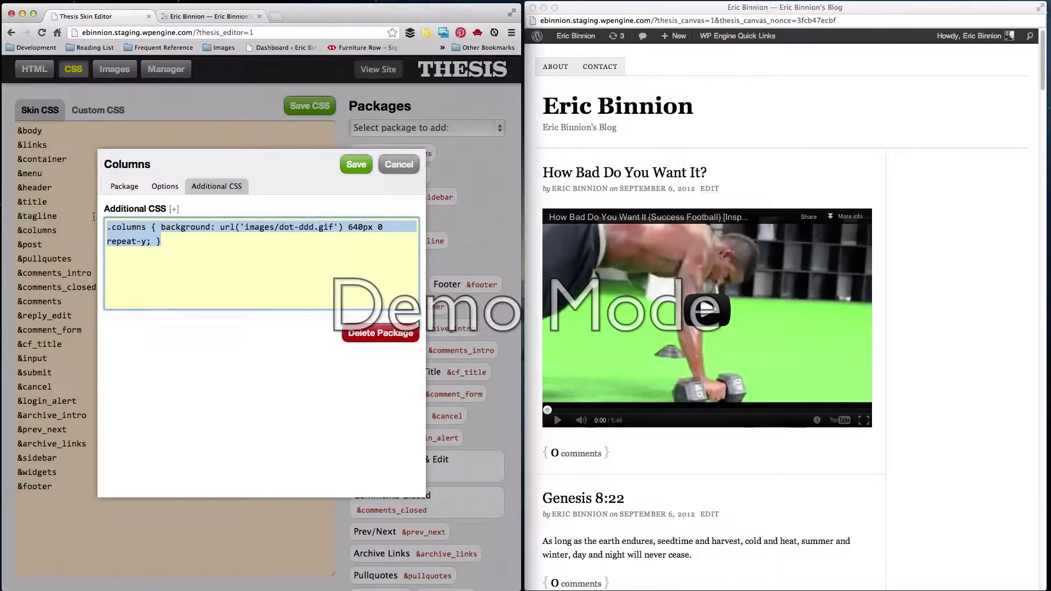
key("super+x")
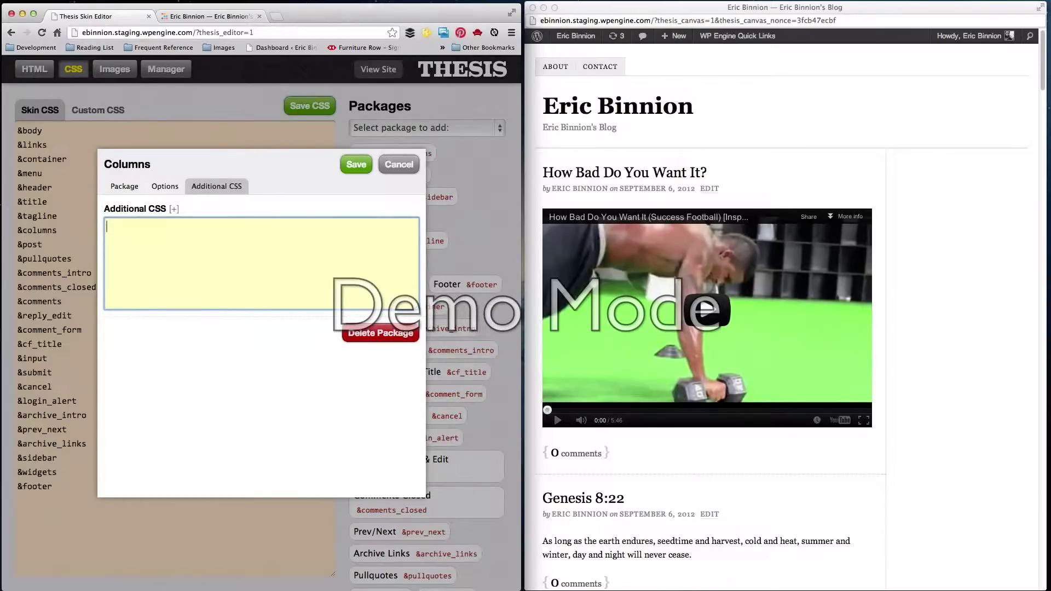
left_click(356, 164)
Examine the single-column layout in the site preview from the first post down to the text box and widget area
left_click(728, 139)
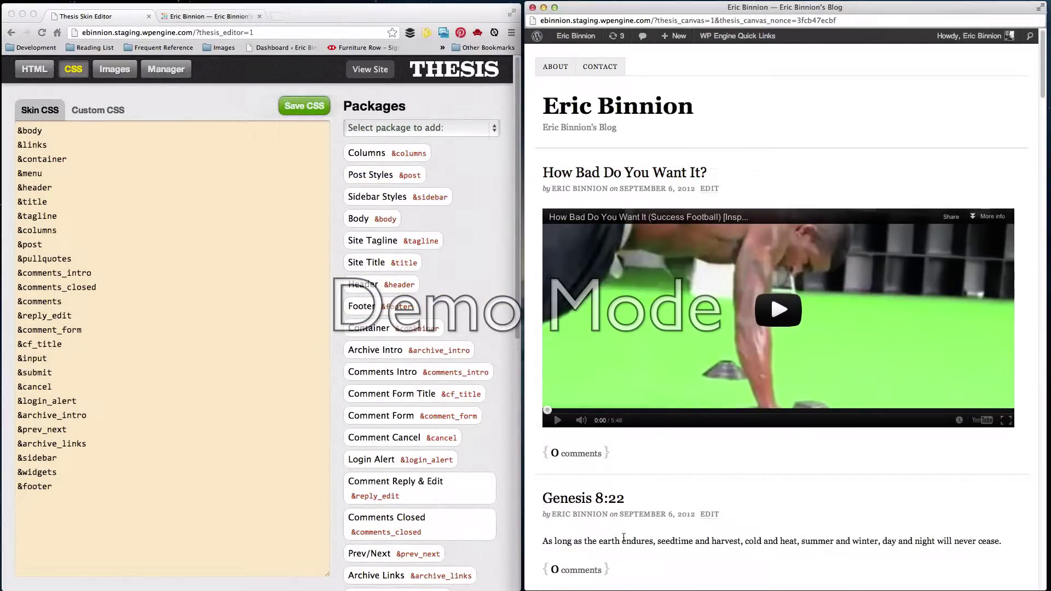
scroll(622, 534, "down", 15)
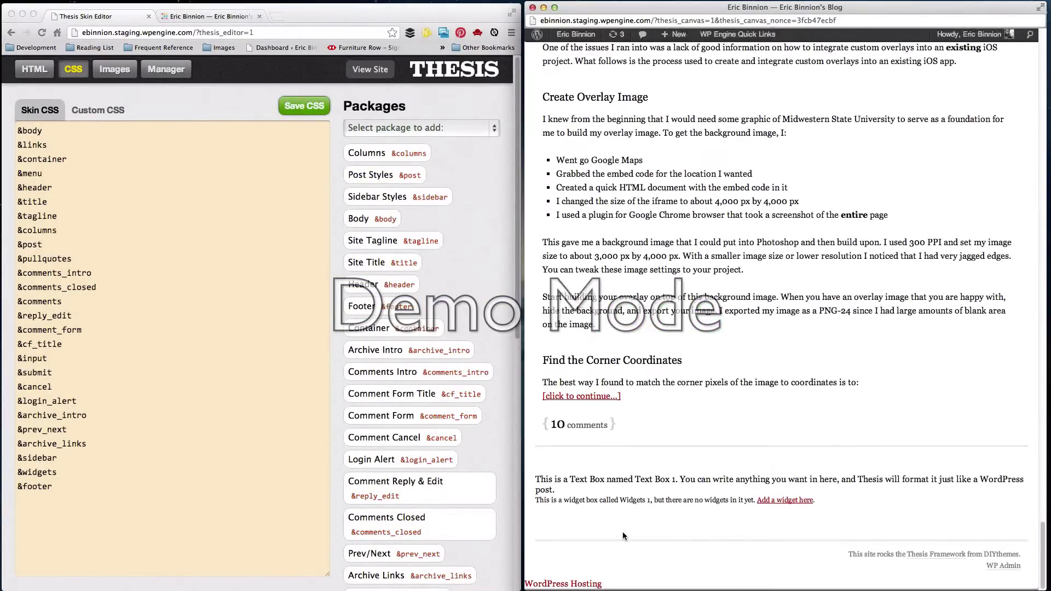
scroll(623, 535, "up", 15)
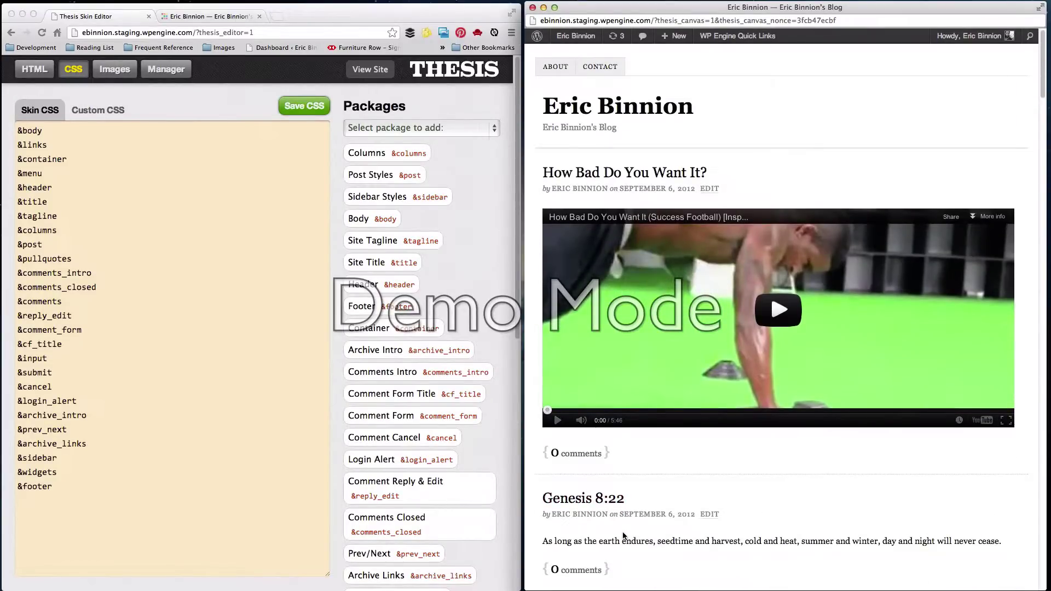
scroll(623, 536, "down", 20)
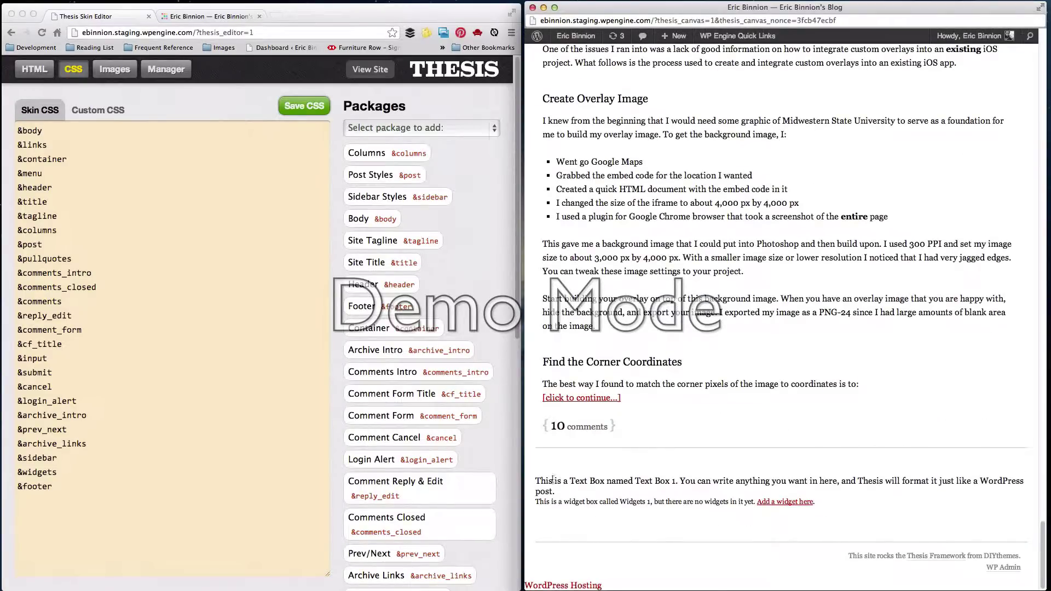
left_click_drag(539, 476, 884, 511)
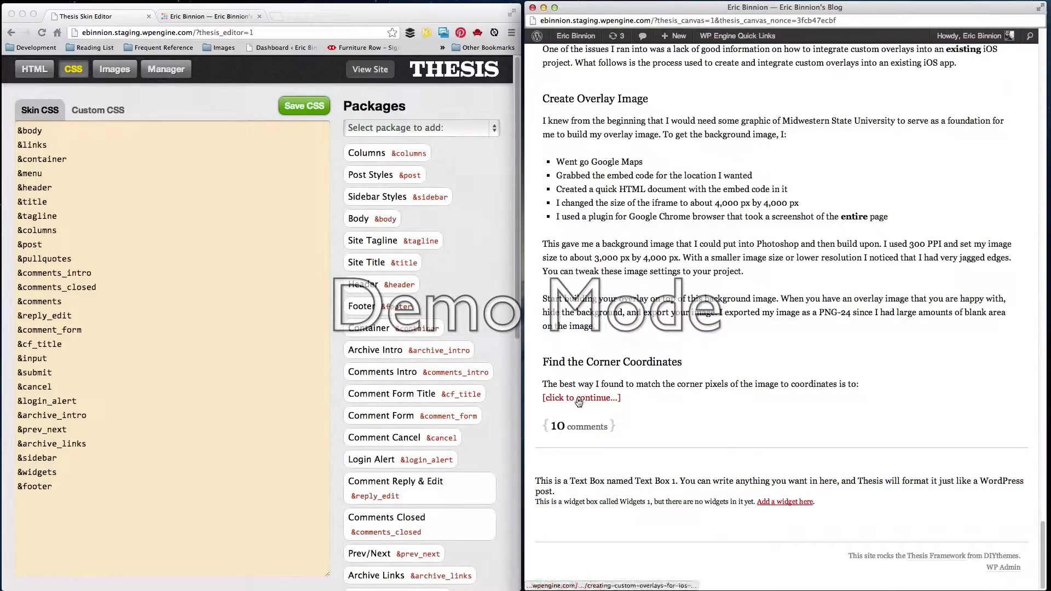
scroll(587, 397, "up", 3)
scroll(587, 397, "up", 15)
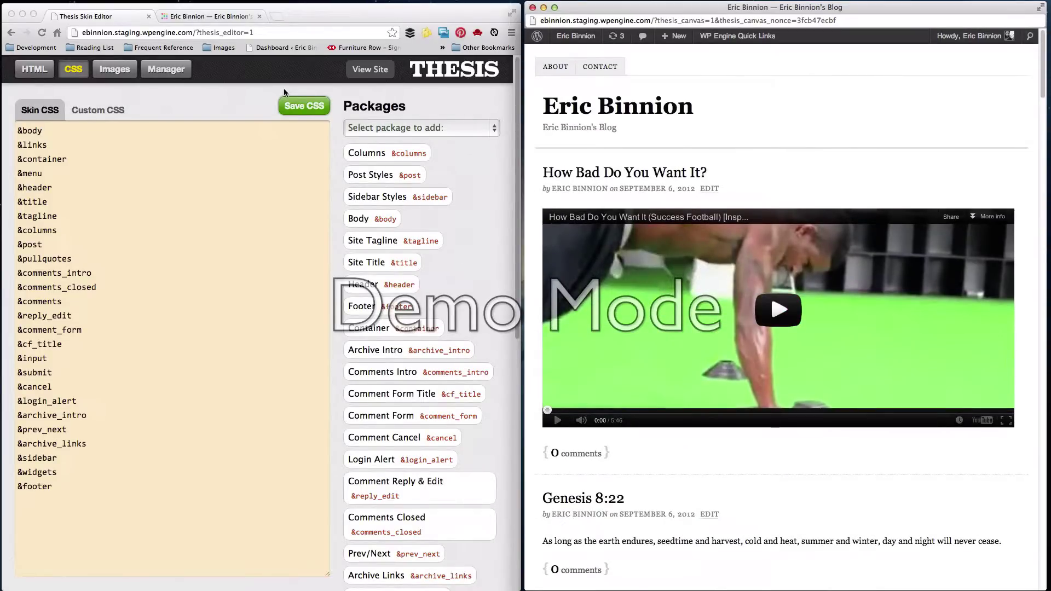
Restore the Thesis Classic skin's default data and place the reopened site preview window beside the editor
left_click(166, 69)
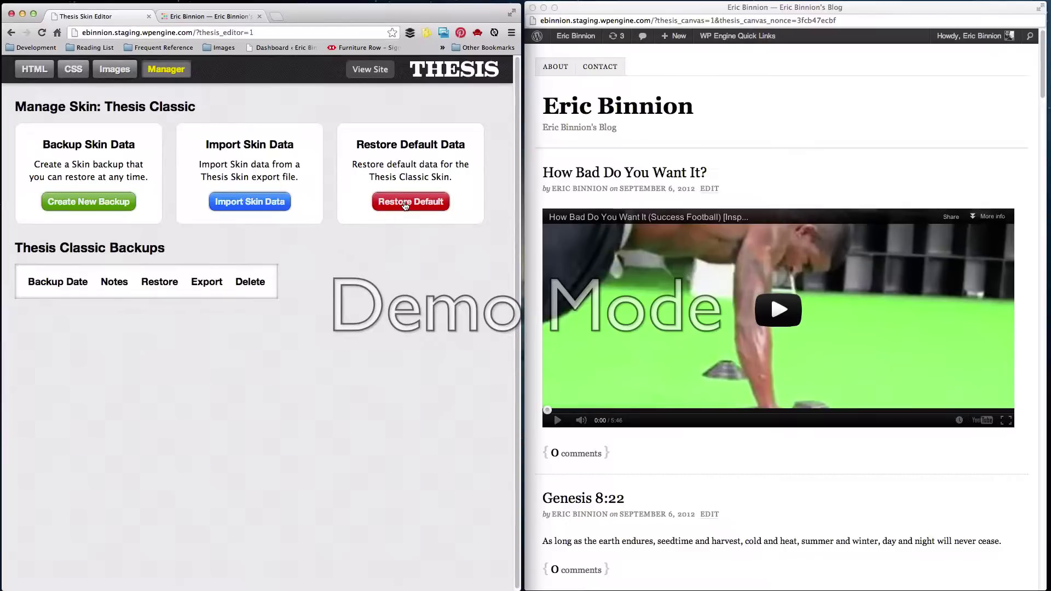
left_click(405, 203)
left_click(611, 226)
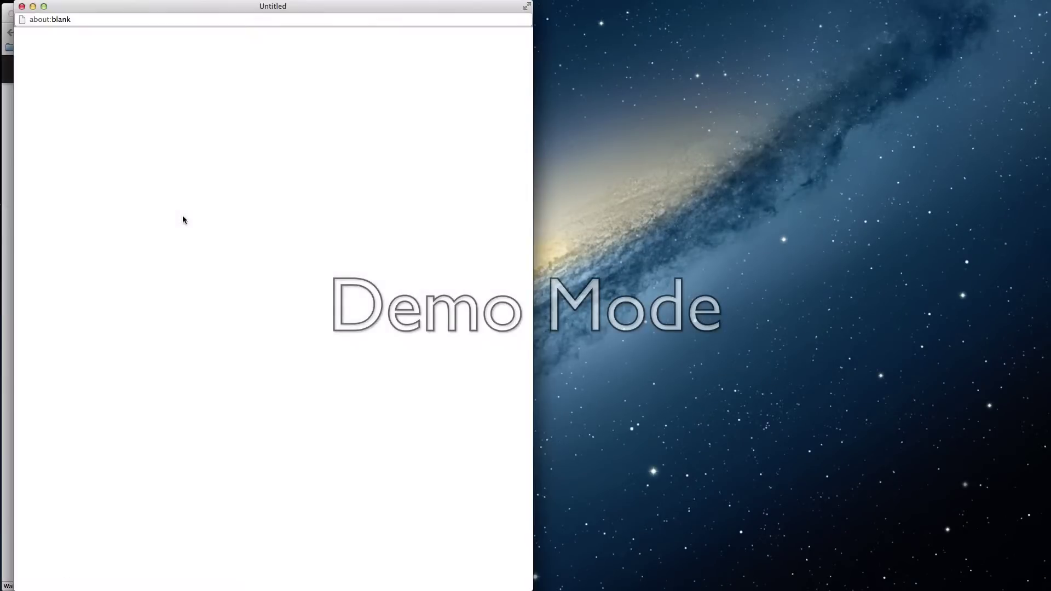
left_click_drag(230, 7, 743, 13)
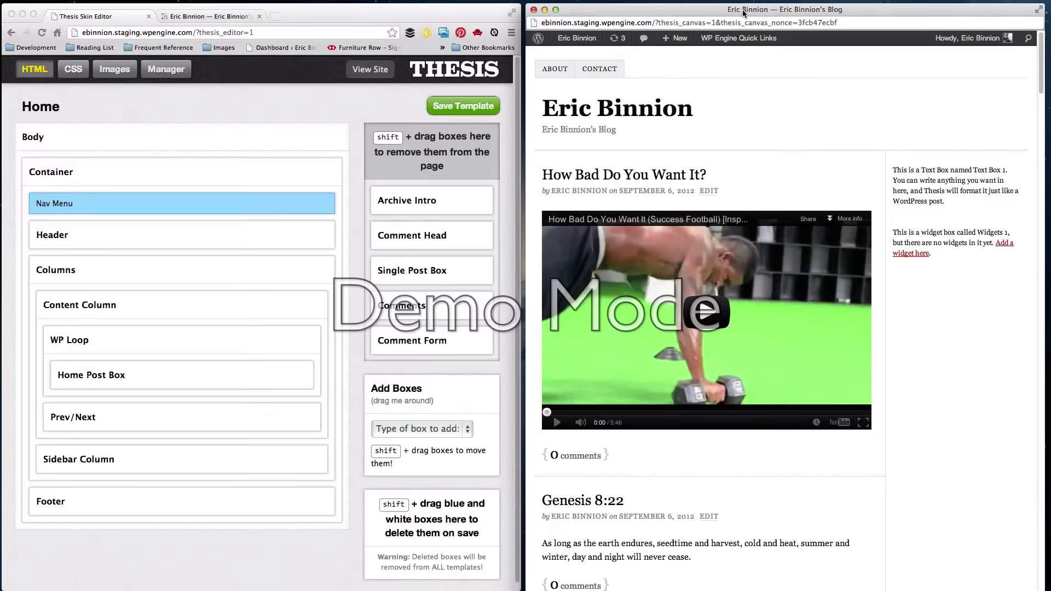
scroll(744, 224, "down", 20)
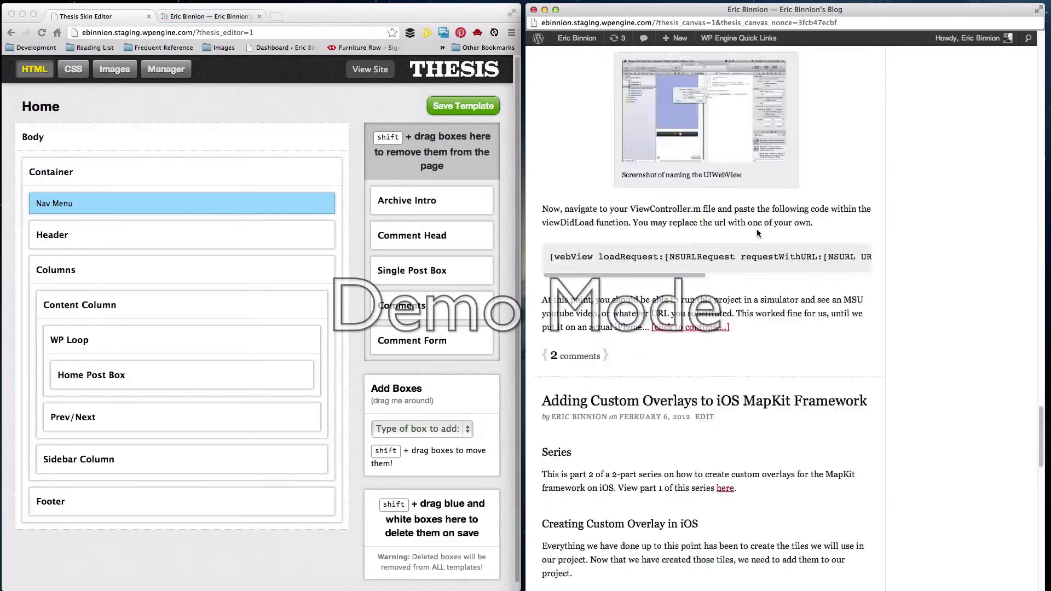
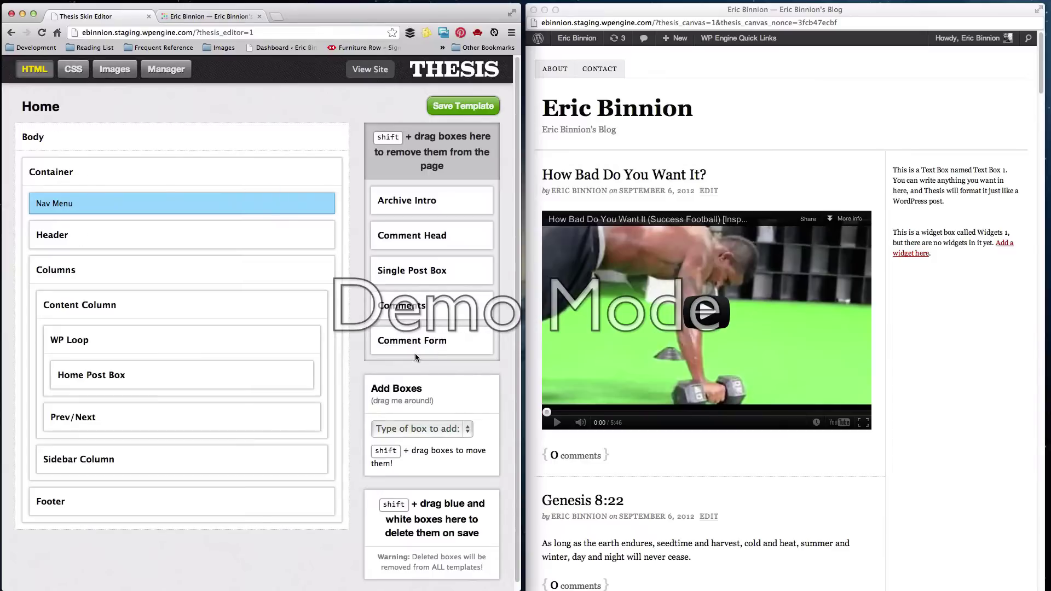
Add a new Container box named Sidebar2 to the Home template's available boxes
left_click(414, 428)
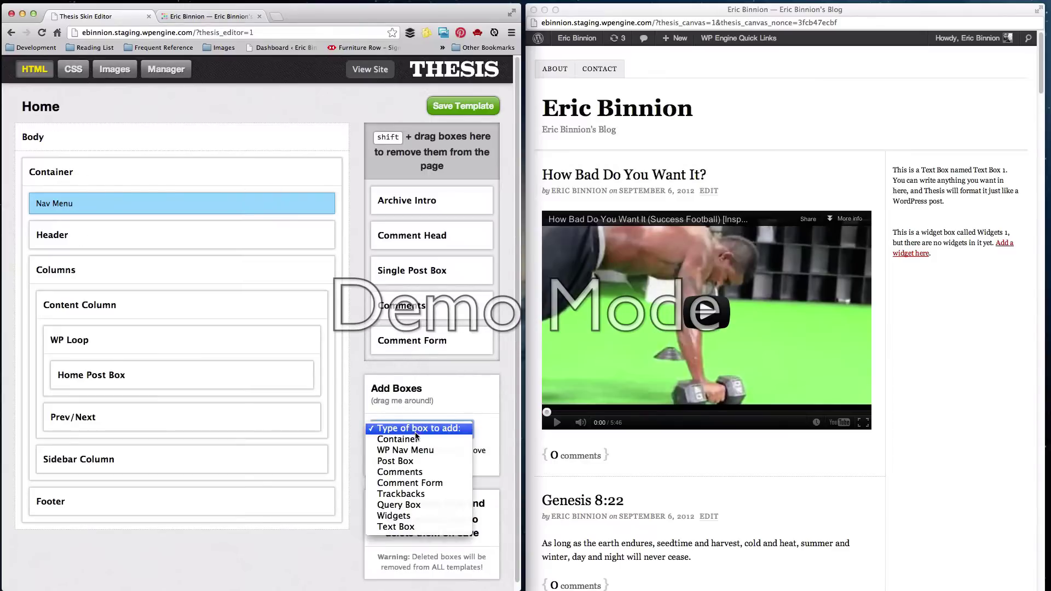
left_click(416, 439)
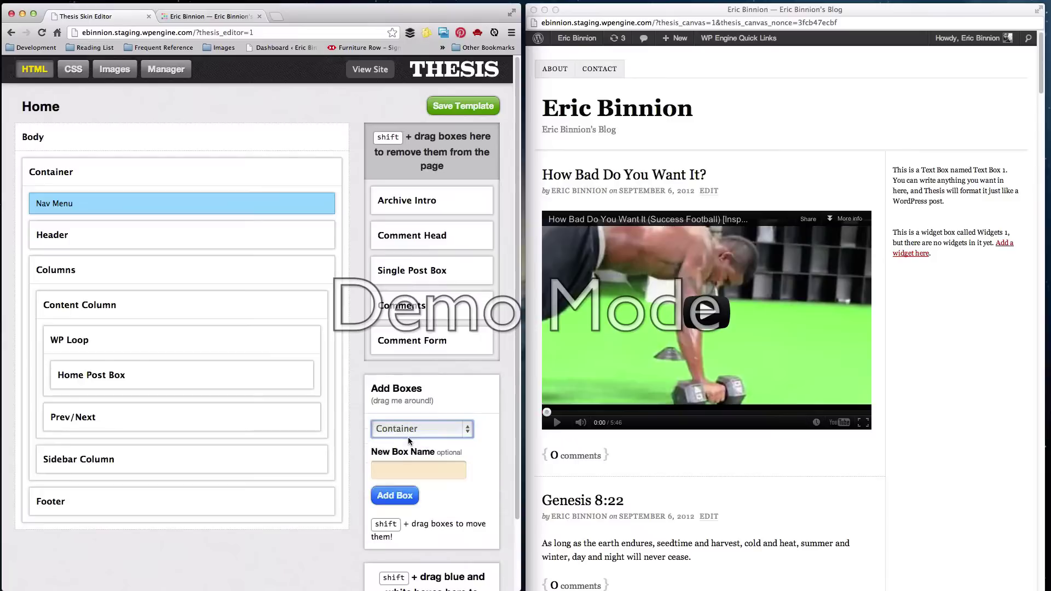
left_click(413, 465)
type("Sidebar2")
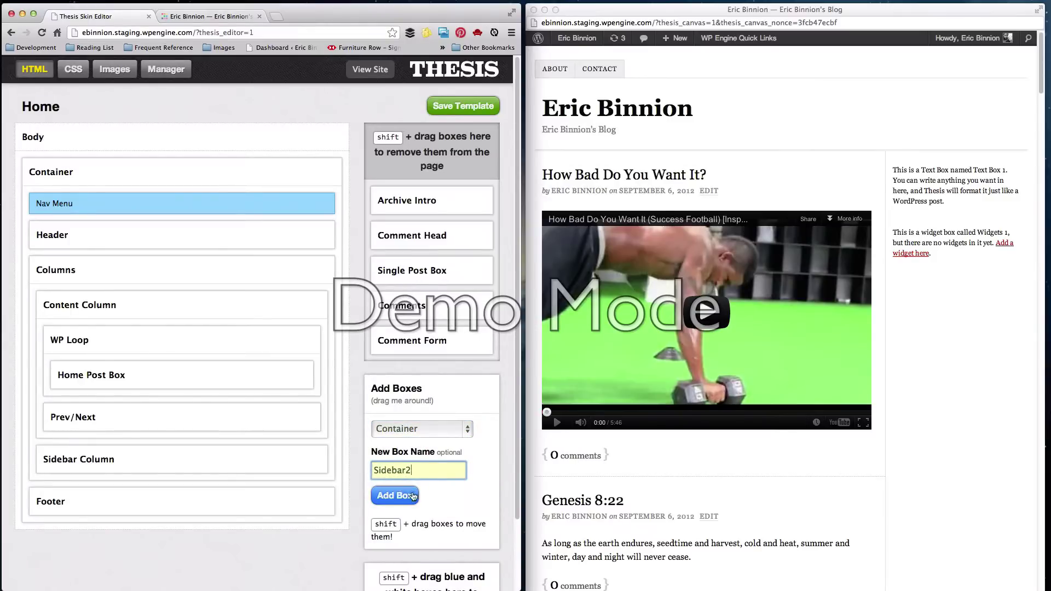
left_click(394, 495)
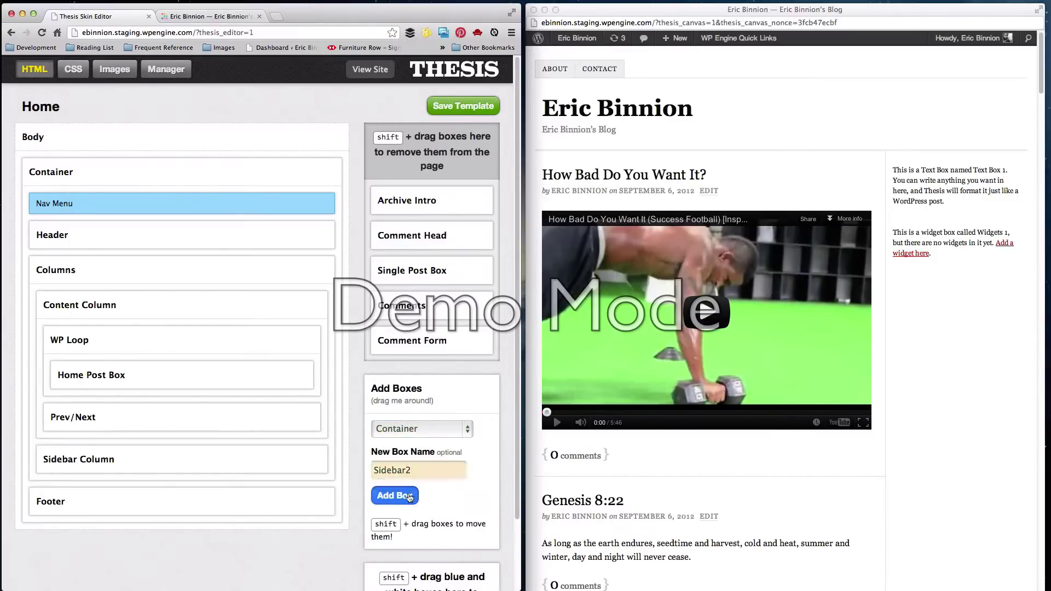
Place the Sidebar2 box inside Columns, directly below the Sidebar Column
scroll(344, 433, "down", 2)
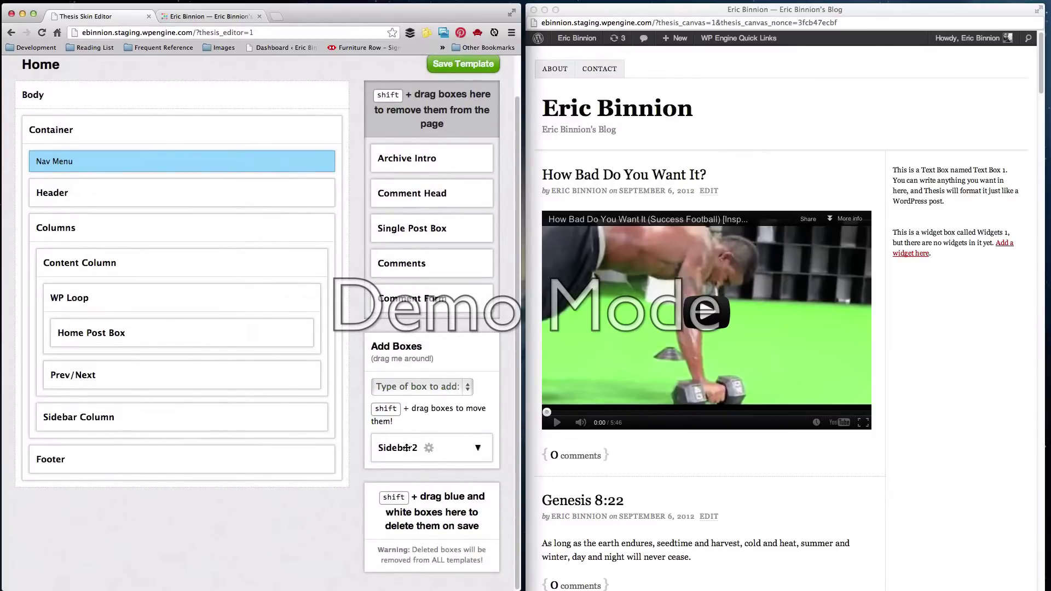
left_click_drag(406, 447, 83, 262)
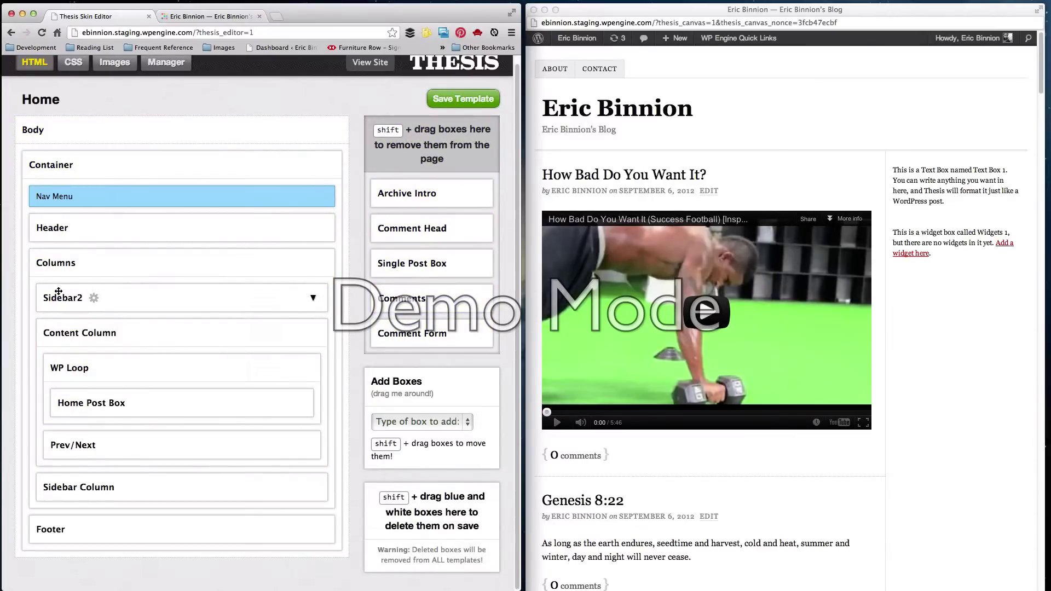
left_click_drag(58, 291, 73, 484)
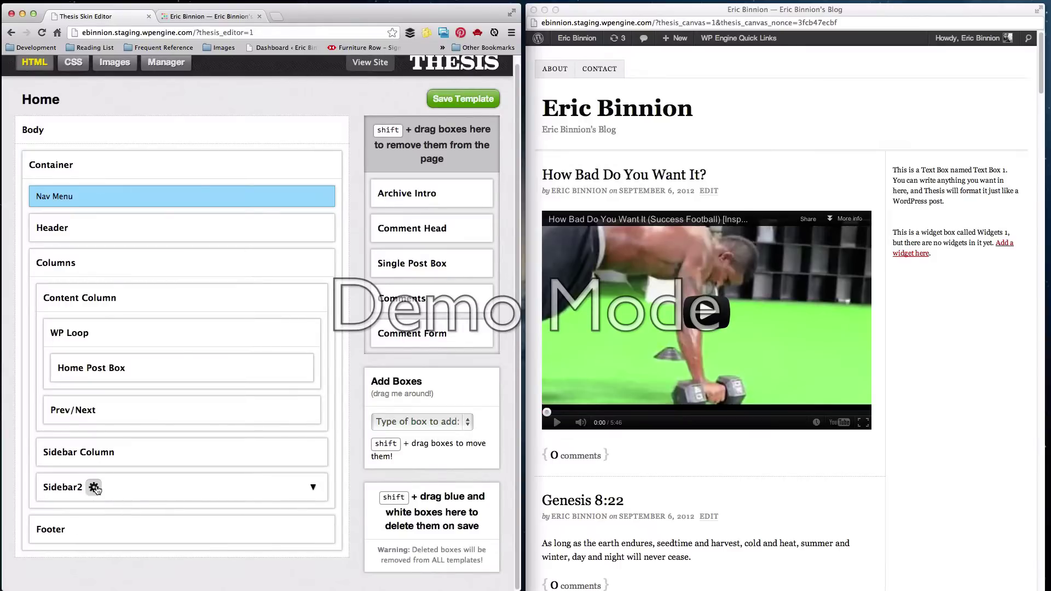
Set the HTML class of the Sidebar2 container to sidebar2 and recheck it in the box options
left_click(92, 488)
left_click(147, 323)
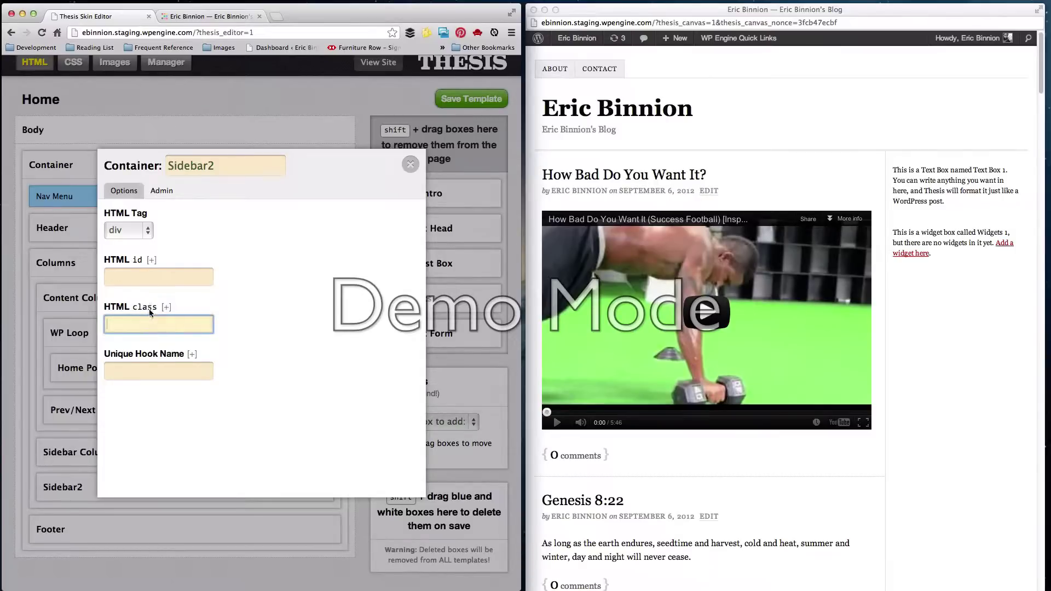
type("sidebar2")
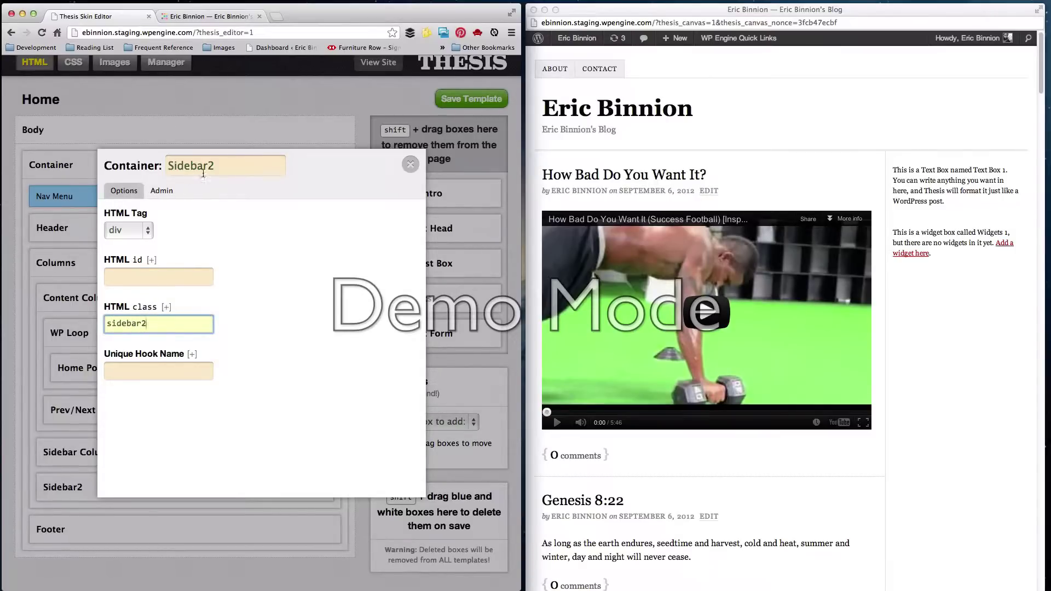
left_click(410, 164)
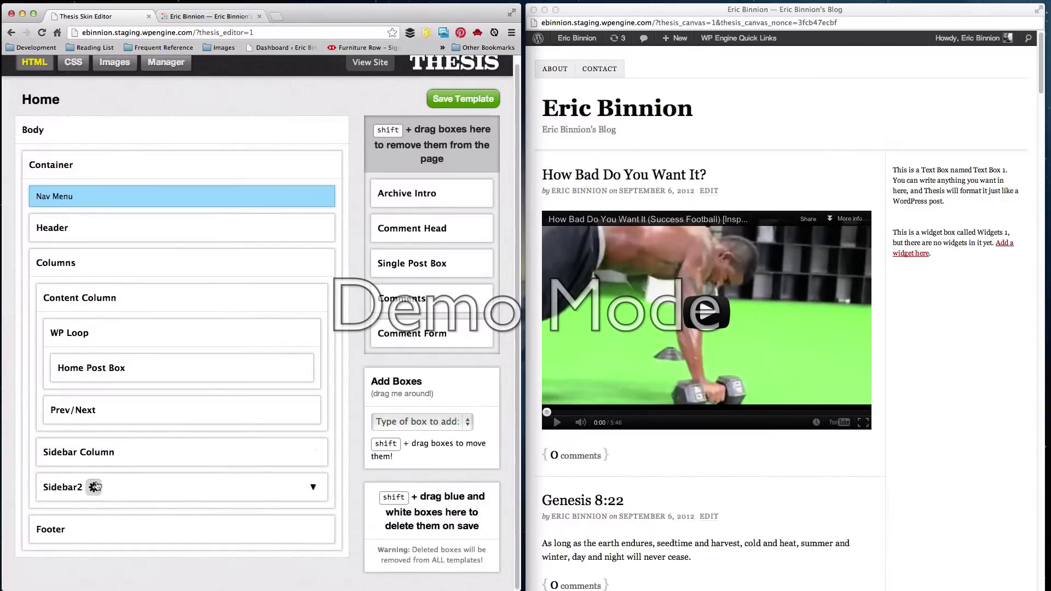
left_click(93, 487)
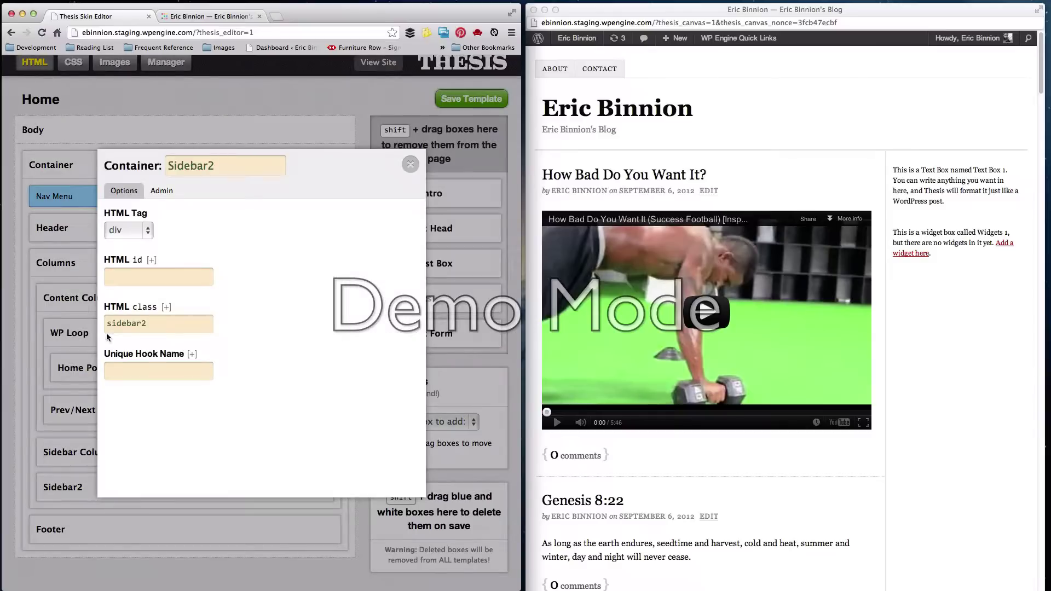
left_click_drag(188, 324, 77, 327)
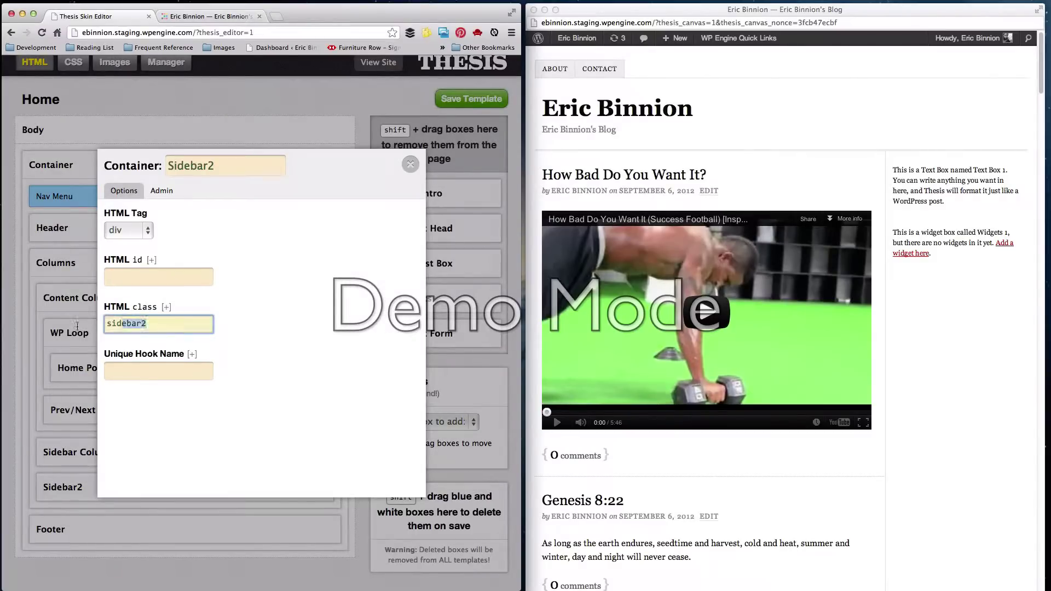
left_click(410, 164)
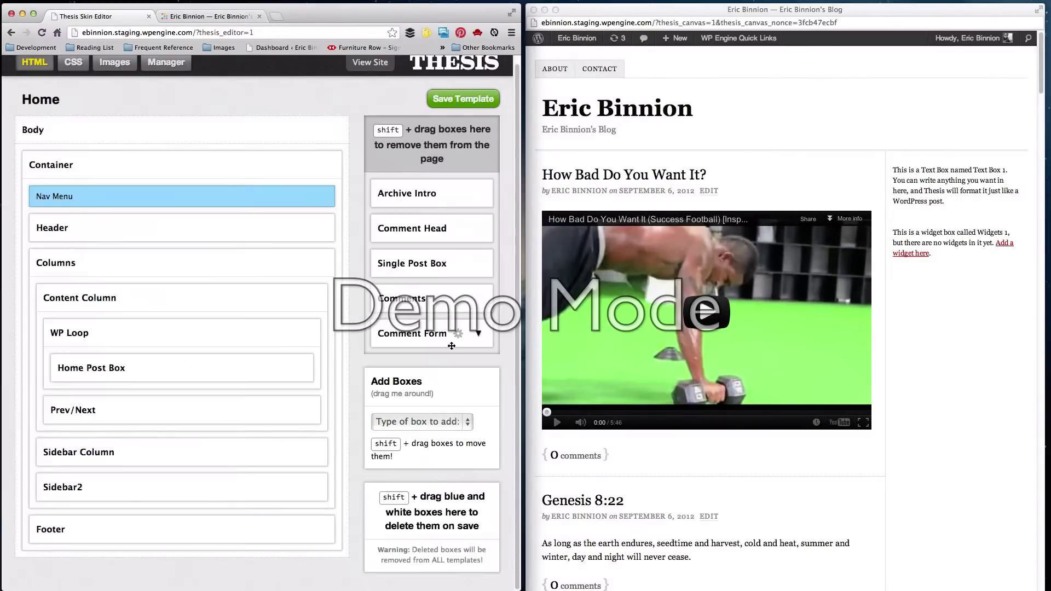
Add a new Widgets box named Sidebar 2 Widget to the available boxes
left_click(412, 424)
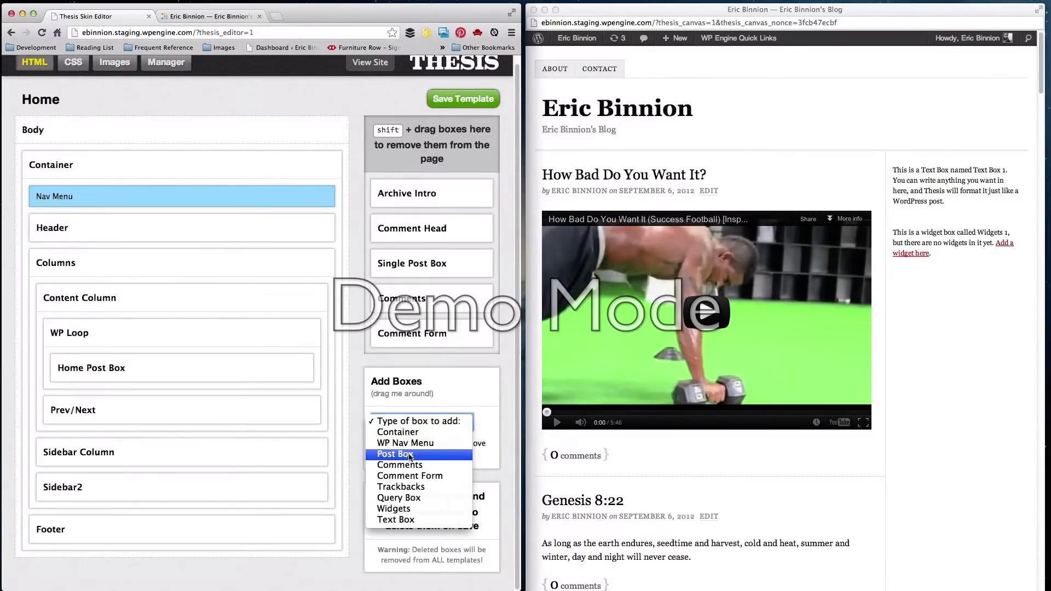
left_click(409, 509)
left_click(403, 465)
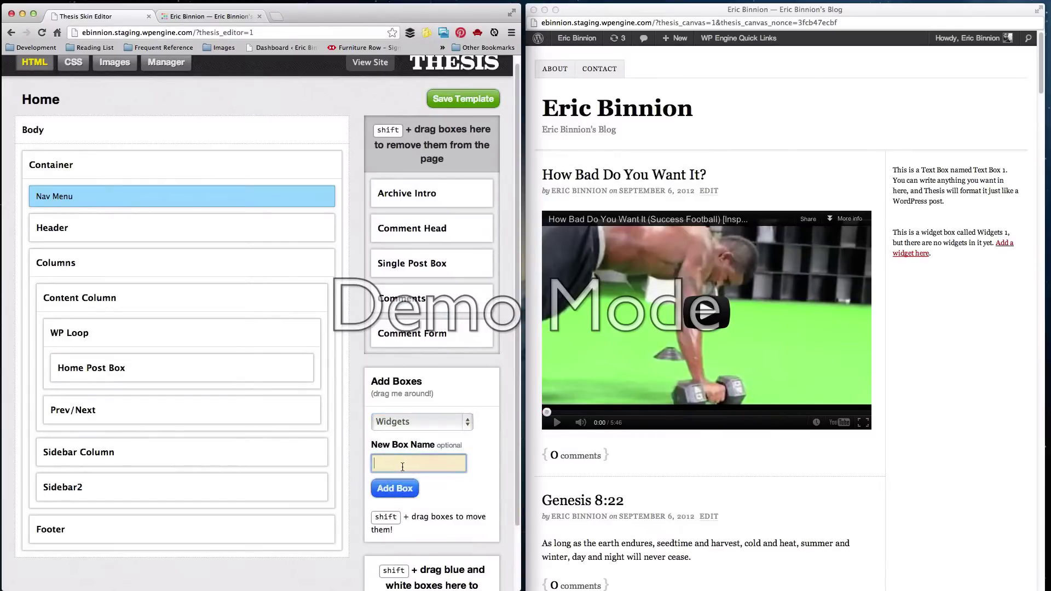
type("Sidebar 2 ")
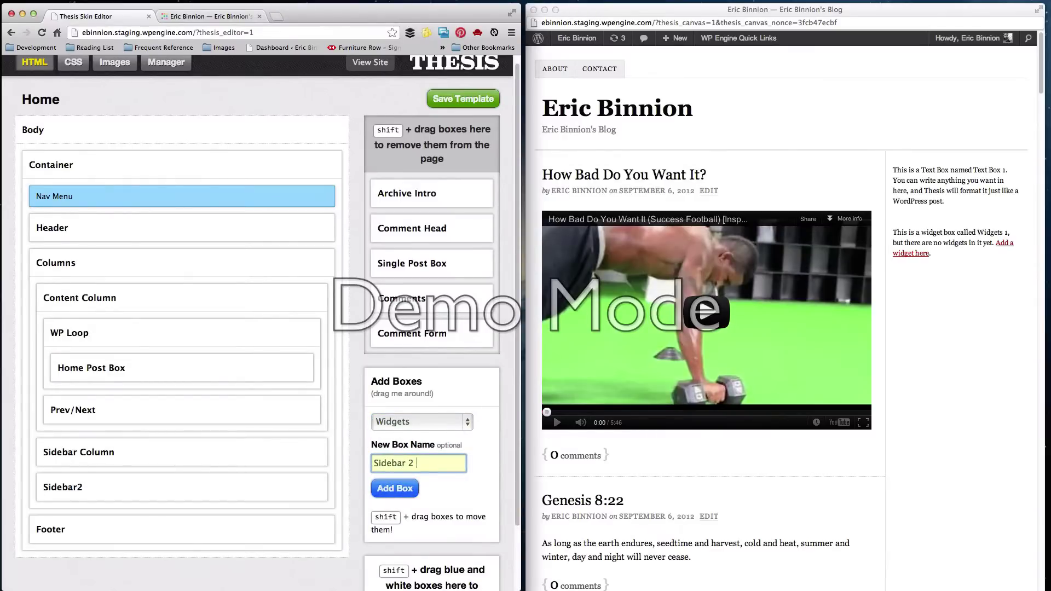
type("Widget")
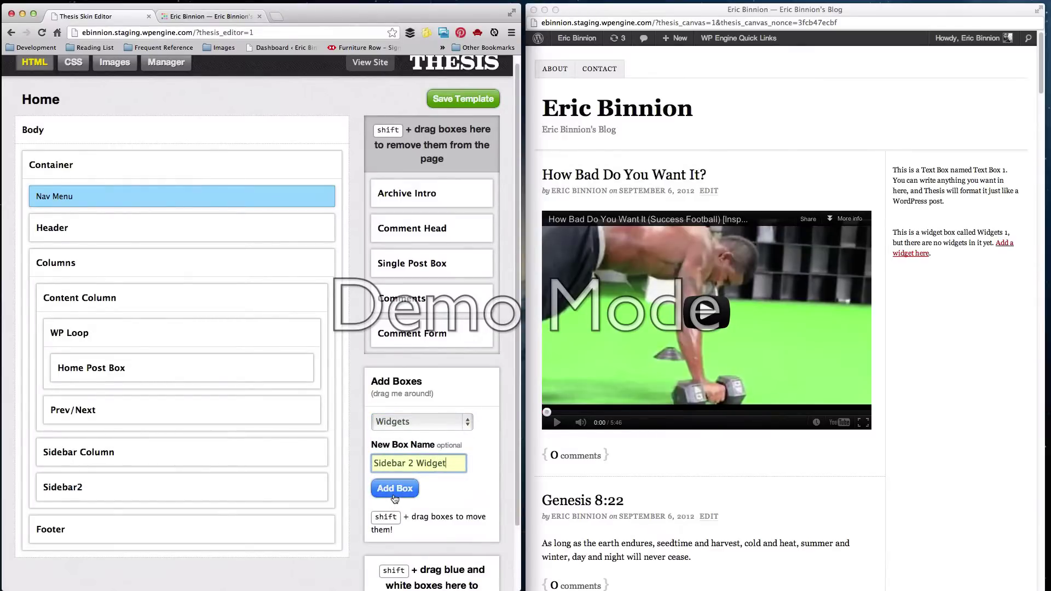
left_click(394, 496)
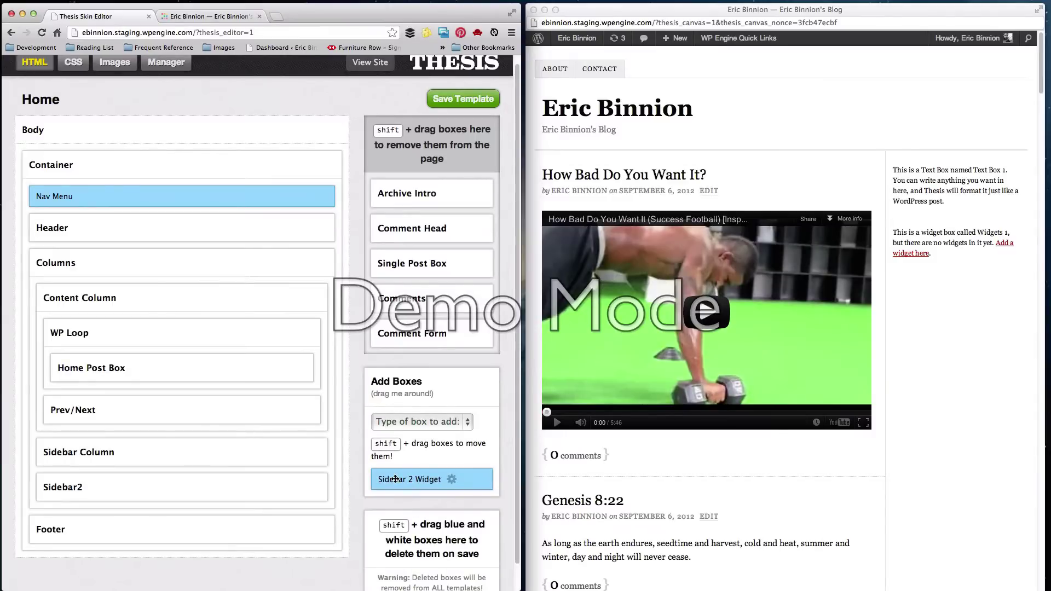
Move the Sidebar 2 Widget box into the Sidebar2 container and save the Home template
left_click_drag(394, 479, 73, 486)
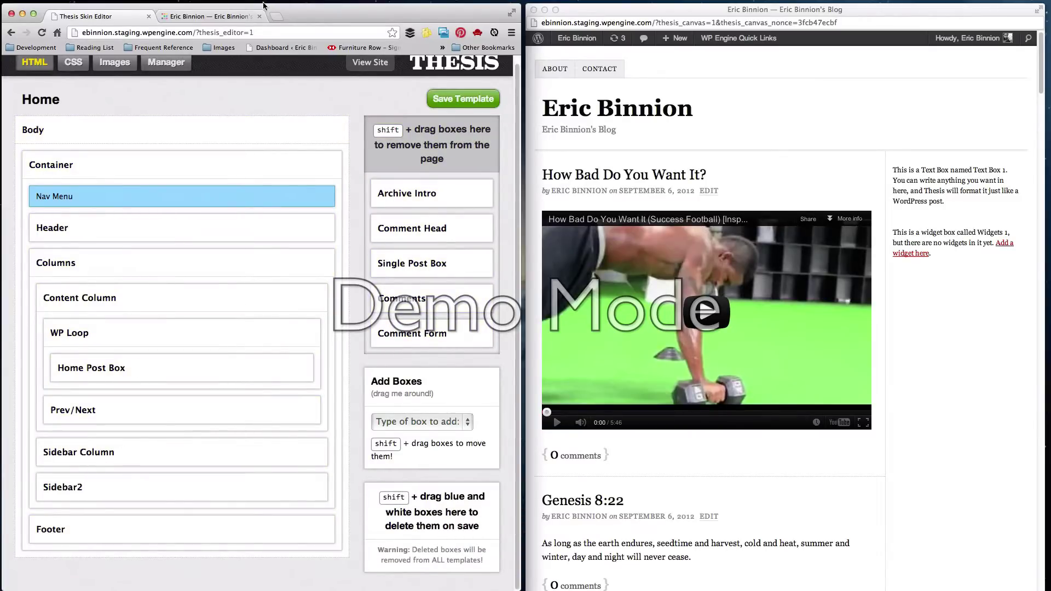
left_click(437, 102)
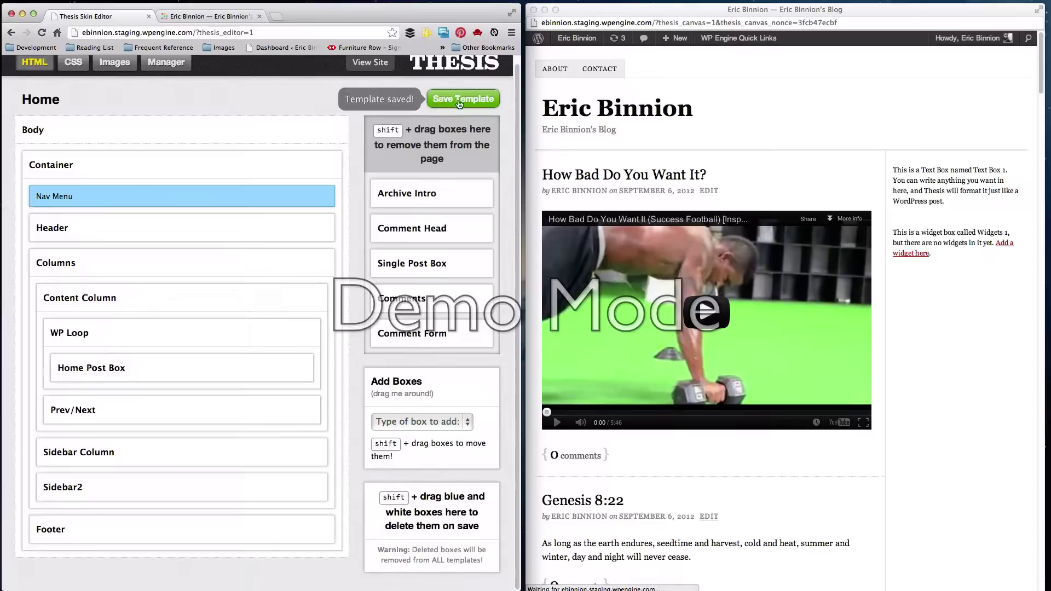
Check the blog preview for the placement of the Sidebar 2 Widget text beneath the existing sidebar
left_click(774, 117)
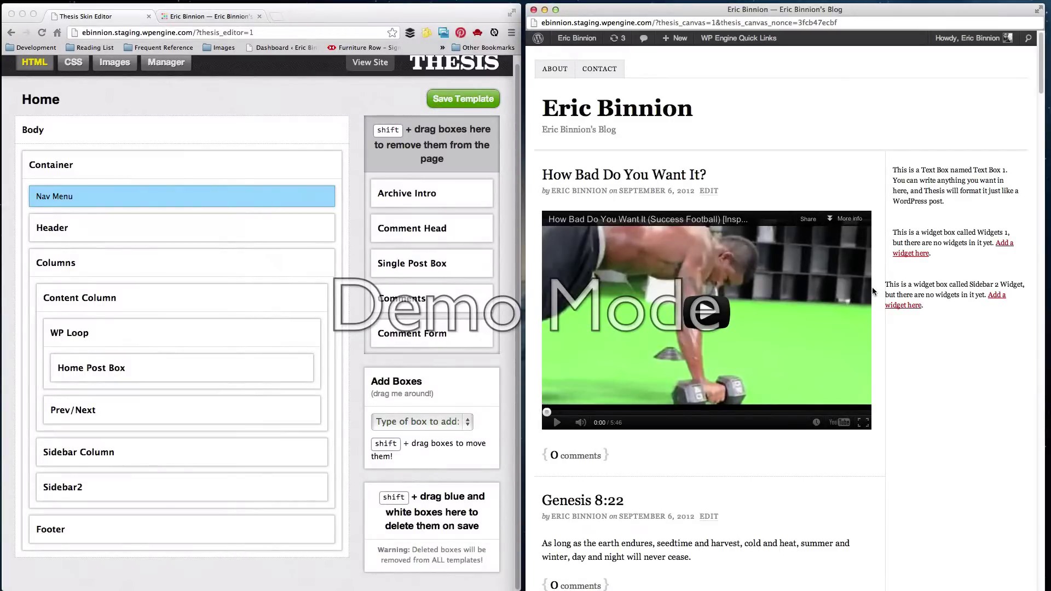
scroll(872, 287, "down", 2)
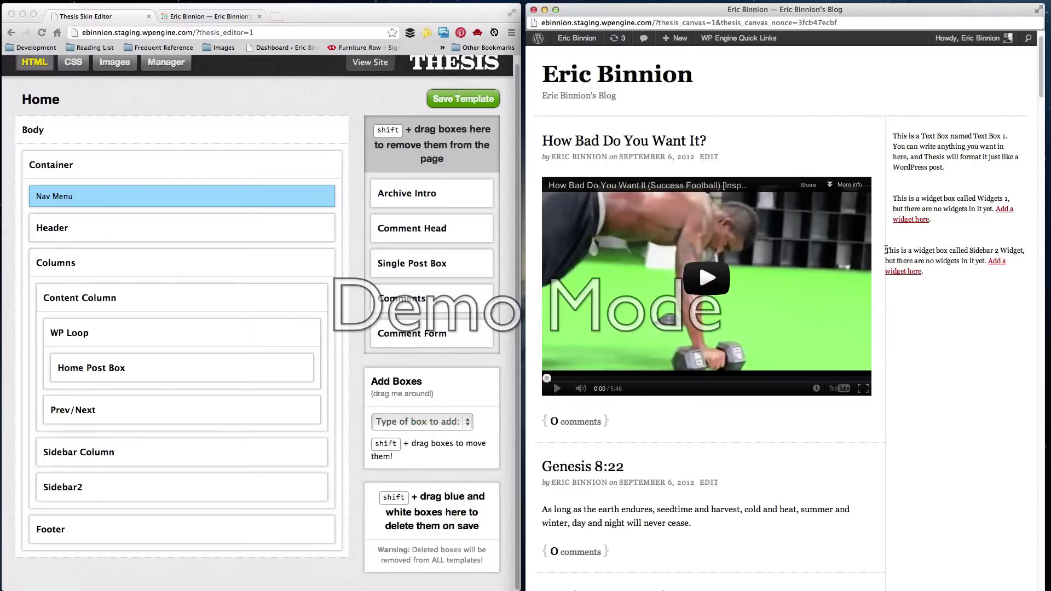
left_click_drag(886, 249, 935, 270)
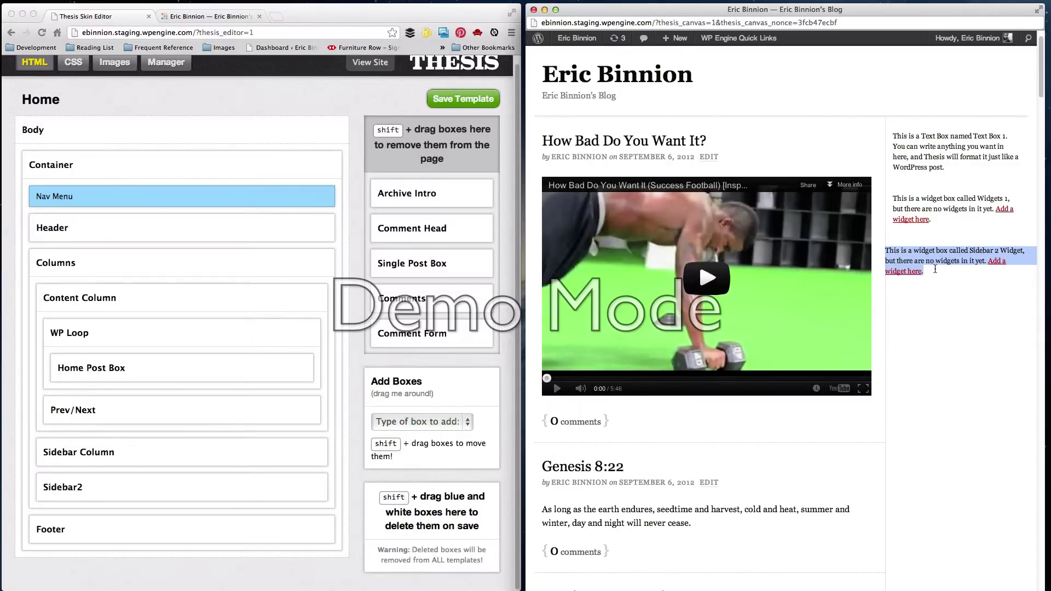
left_click(948, 224)
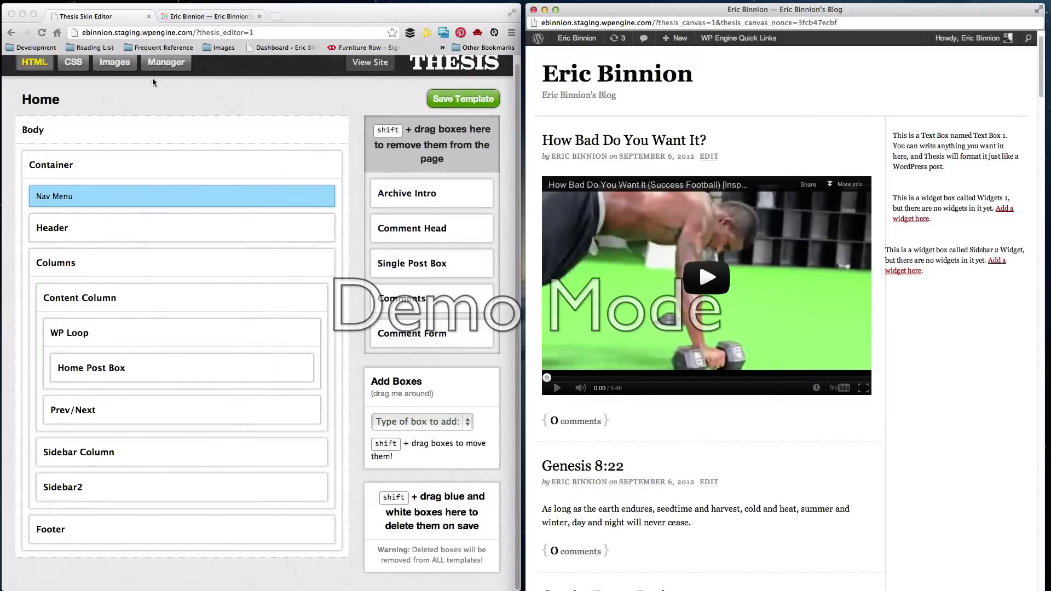
Open the Columns package in the skin's CSS and set its number of columns to 3
left_click(74, 66)
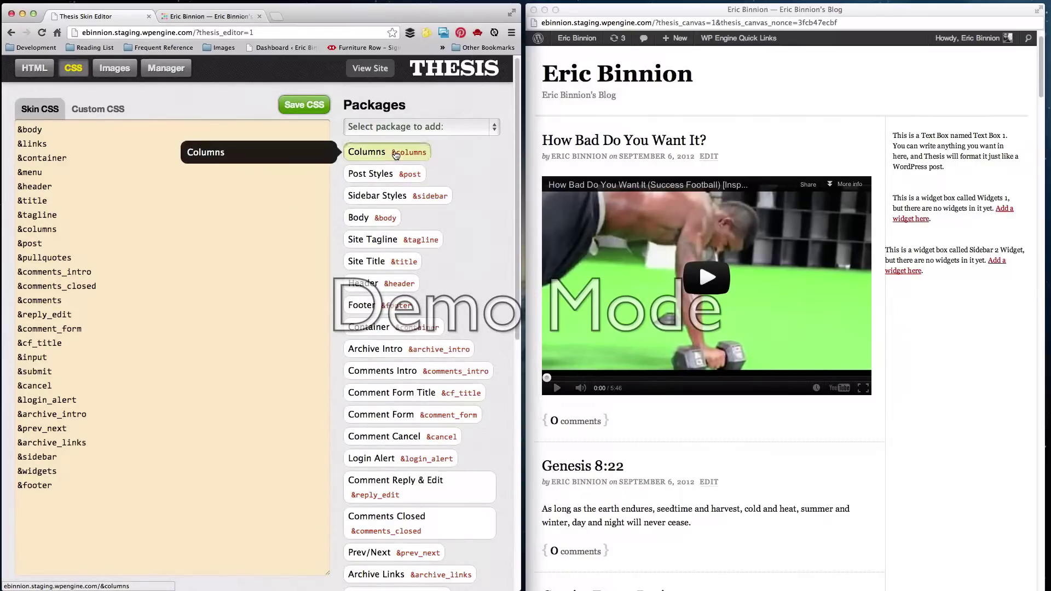
left_click(396, 155)
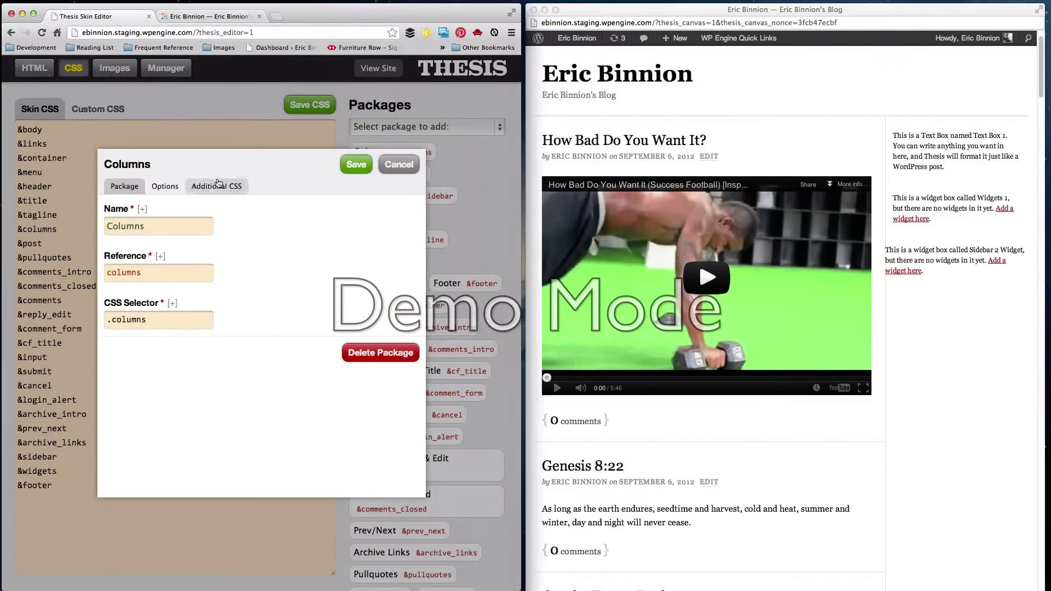
left_click(165, 186)
left_click(145, 226)
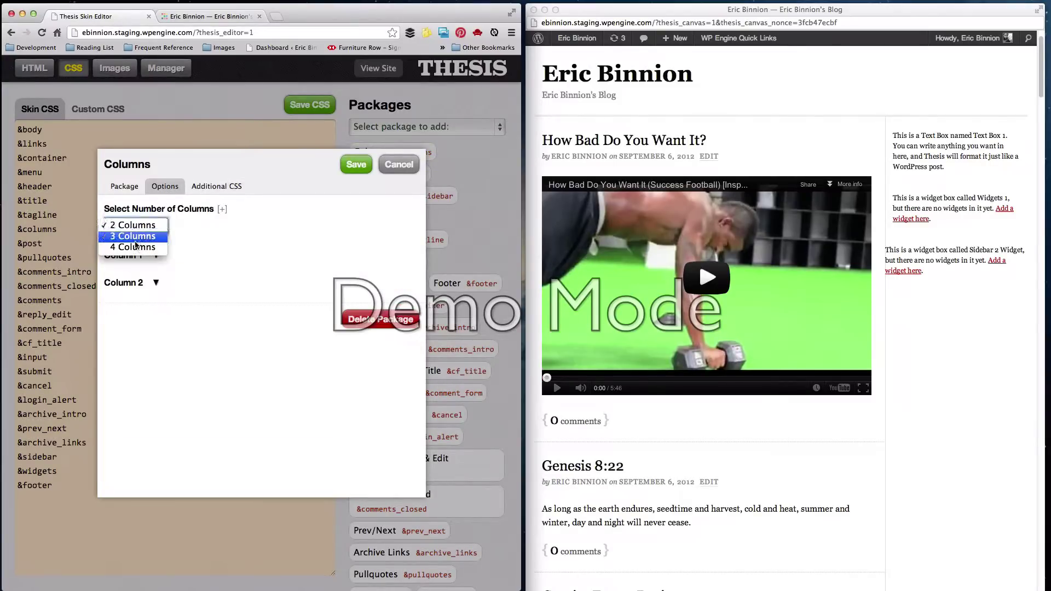
left_click(136, 236)
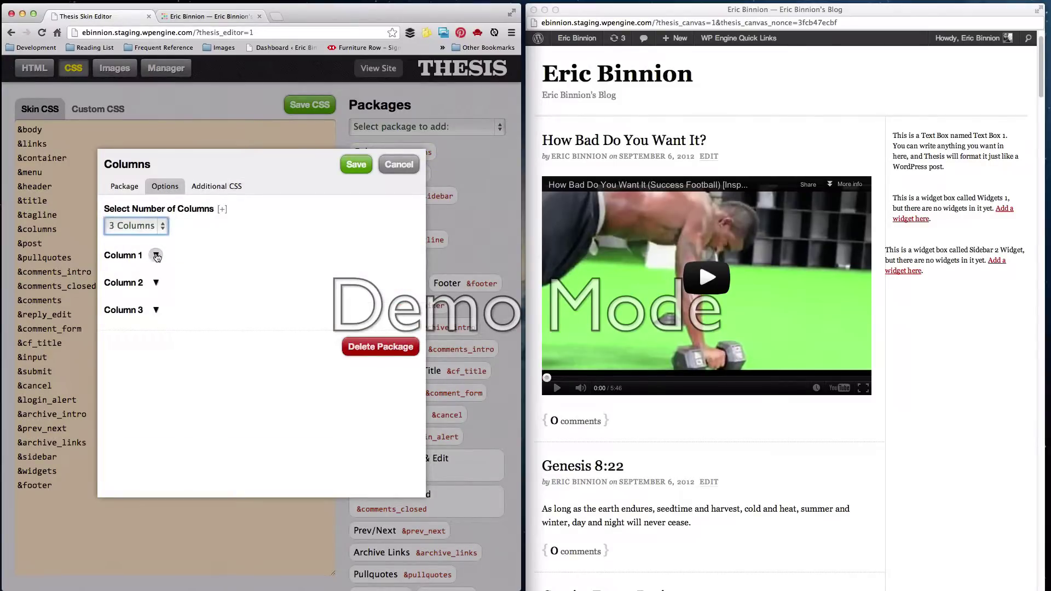
Expand the settings of all three columns and set the Column 1 width to 480
left_click(156, 282)
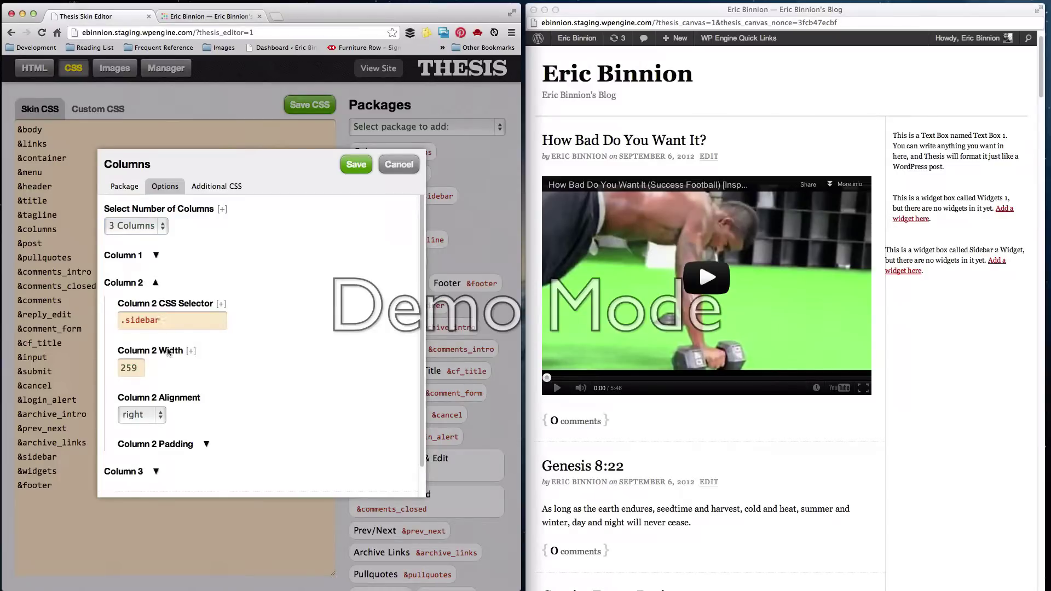
scroll(159, 307, "down", 1)
left_click(156, 440)
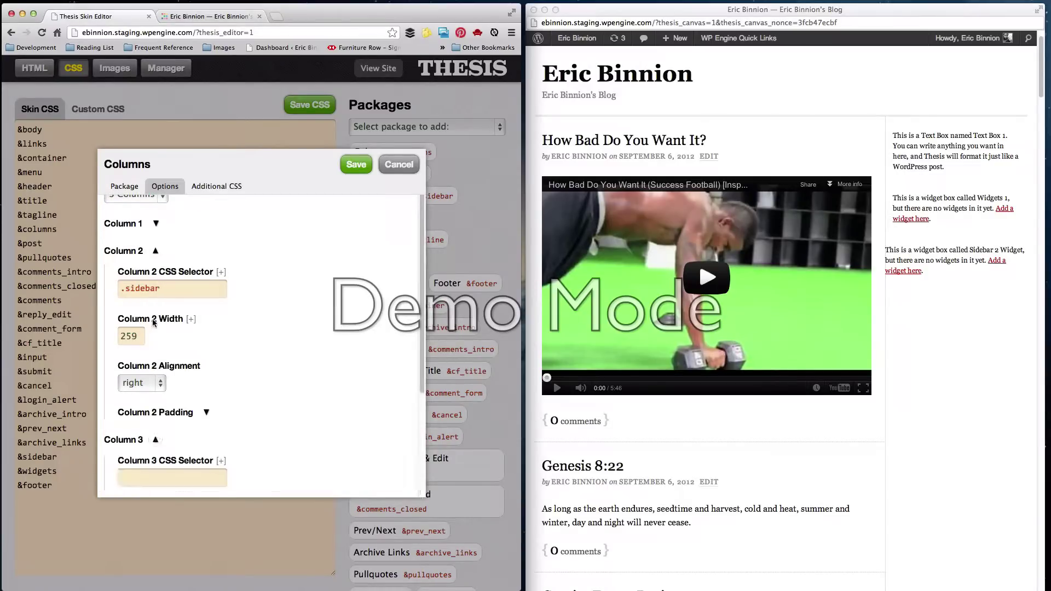
scroll(156, 296, "up", 1)
left_click(156, 256)
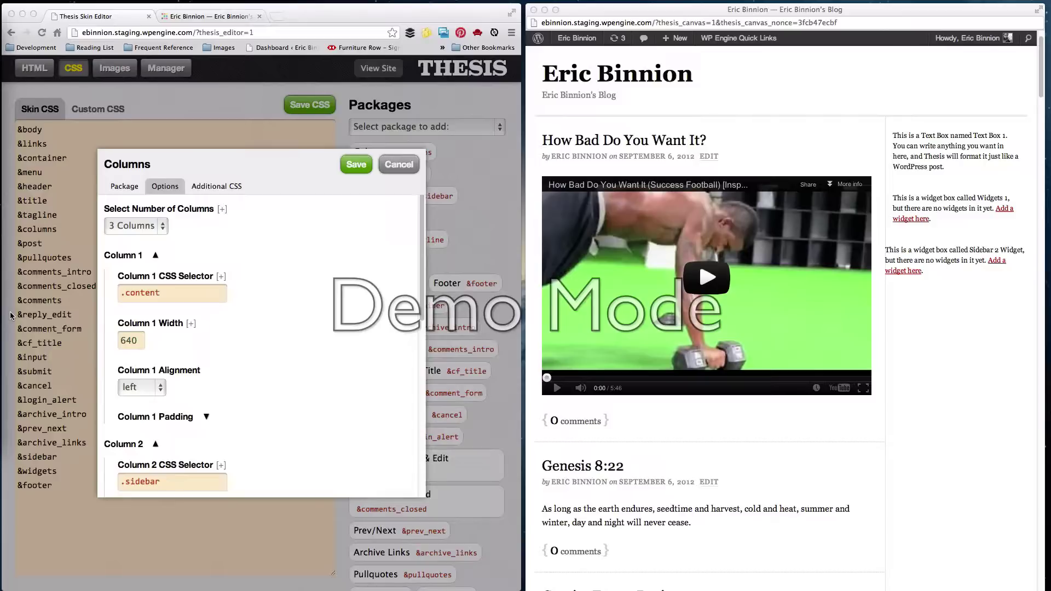
double_click(138, 342)
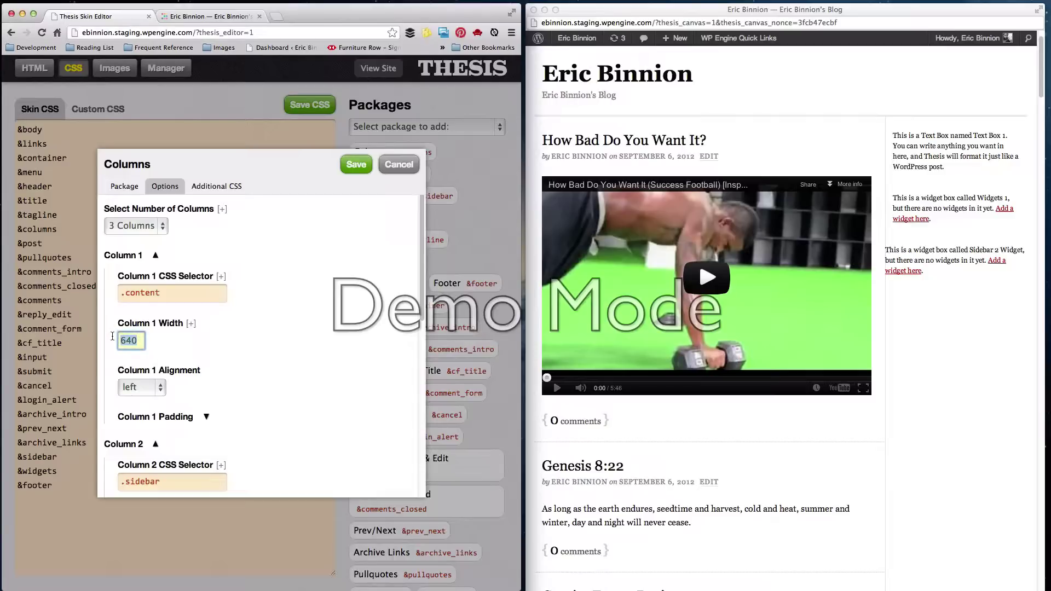
type("480")
Set the Column 2 width to 209 and its alignment to left
scroll(193, 417, "down", 3)
scroll(193, 418, "down", 3)
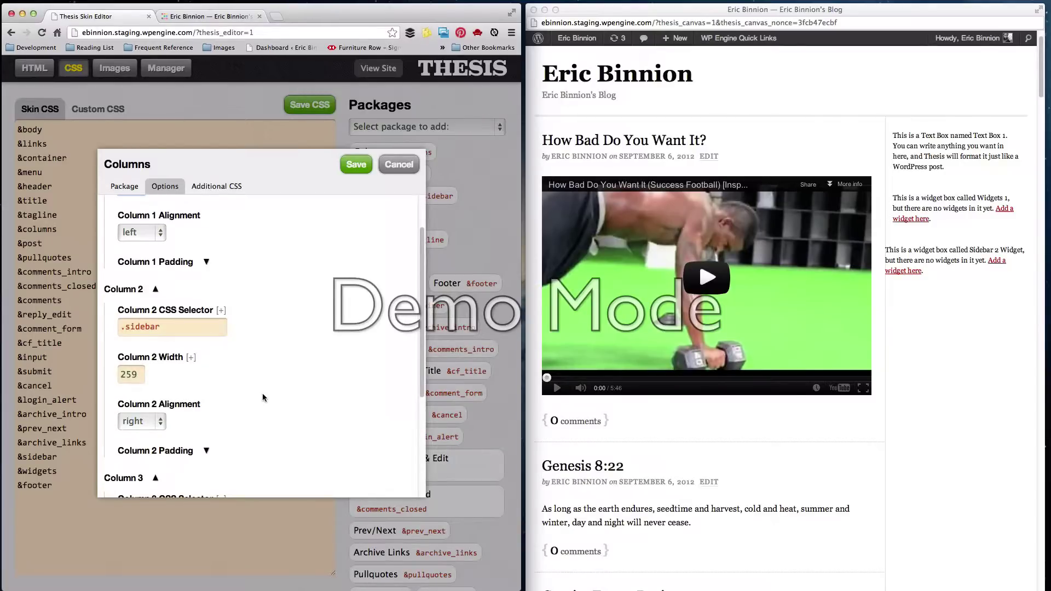
scroll(266, 399, "down", 4)
left_click(138, 259)
left_click_drag(138, 259, 110, 259)
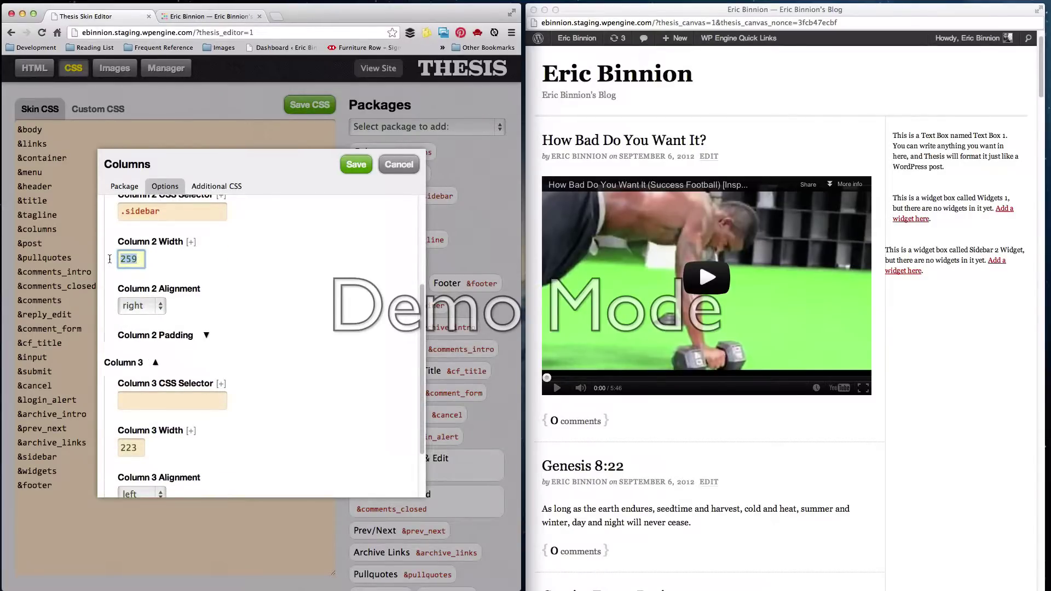
type("209")
left_click(141, 311)
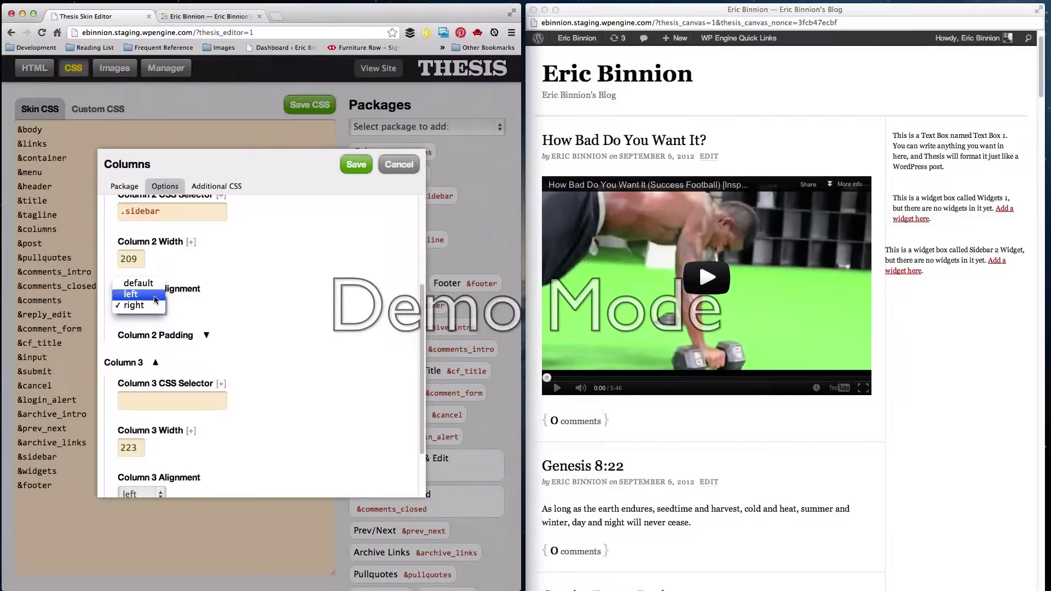
left_click(156, 300)
Set the Column 3 width to 209
scroll(163, 314, "down", 3)
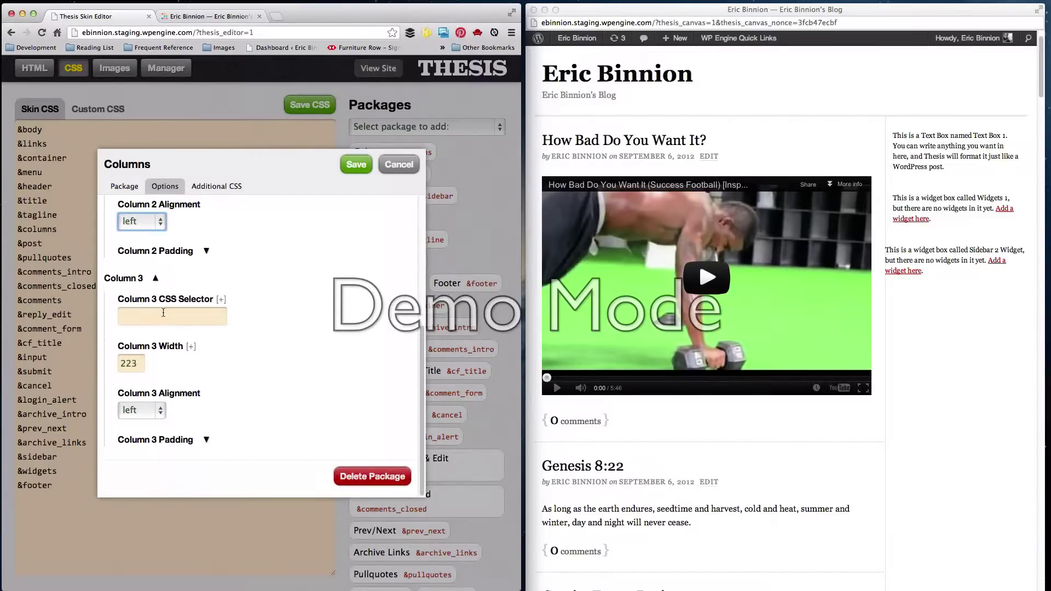
left_click(139, 363)
left_click_drag(138, 363, 108, 366)
type("2")
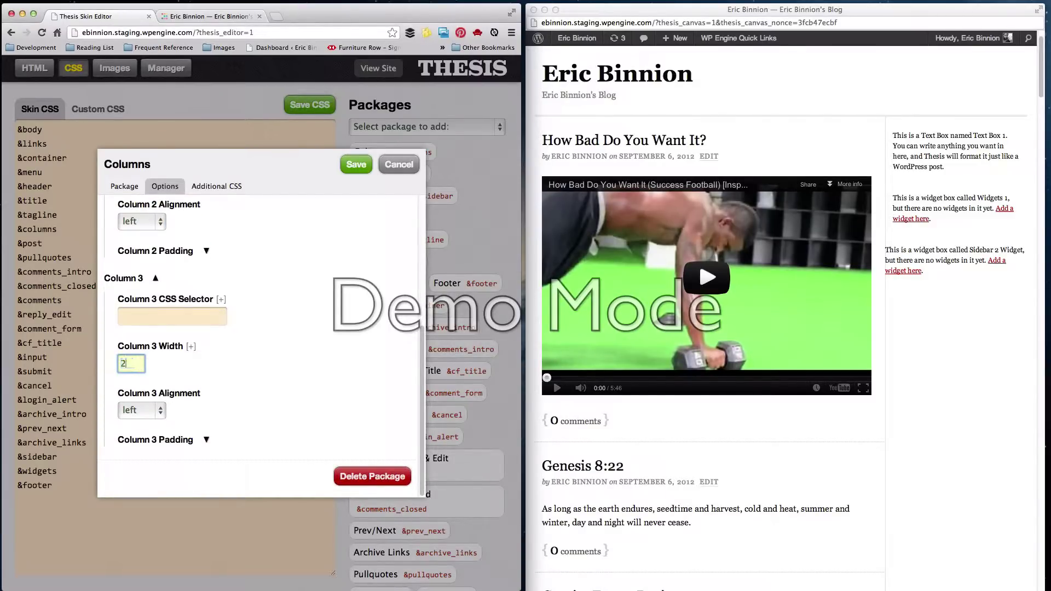
type("09")
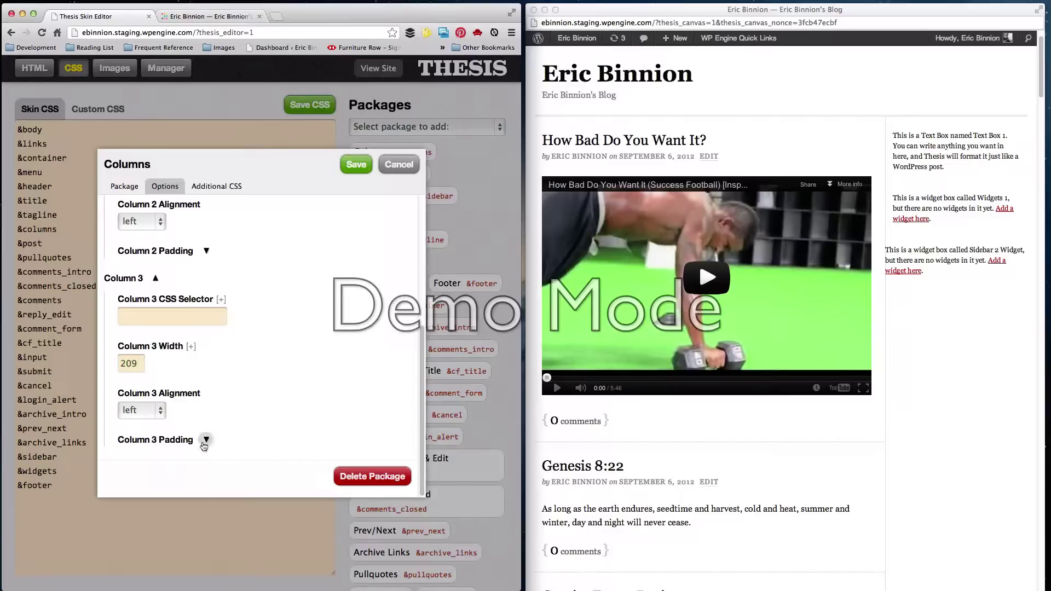
Expand the Column 2 padding and examine its top, right, bottom and left values
left_click(205, 439)
scroll(266, 394, "up", 3)
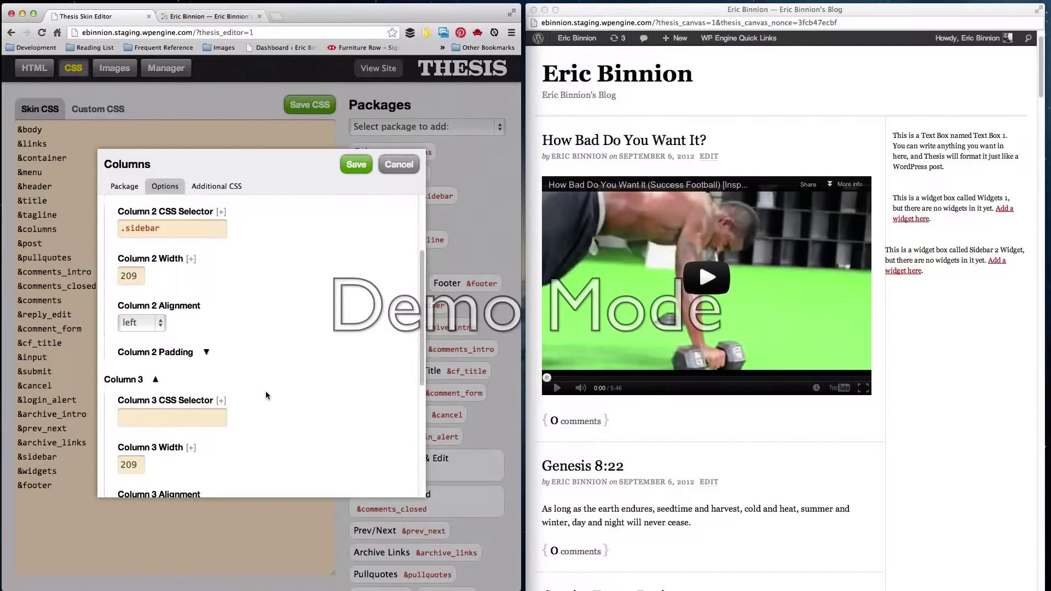
left_click(207, 353)
scroll(262, 362, "down", 3)
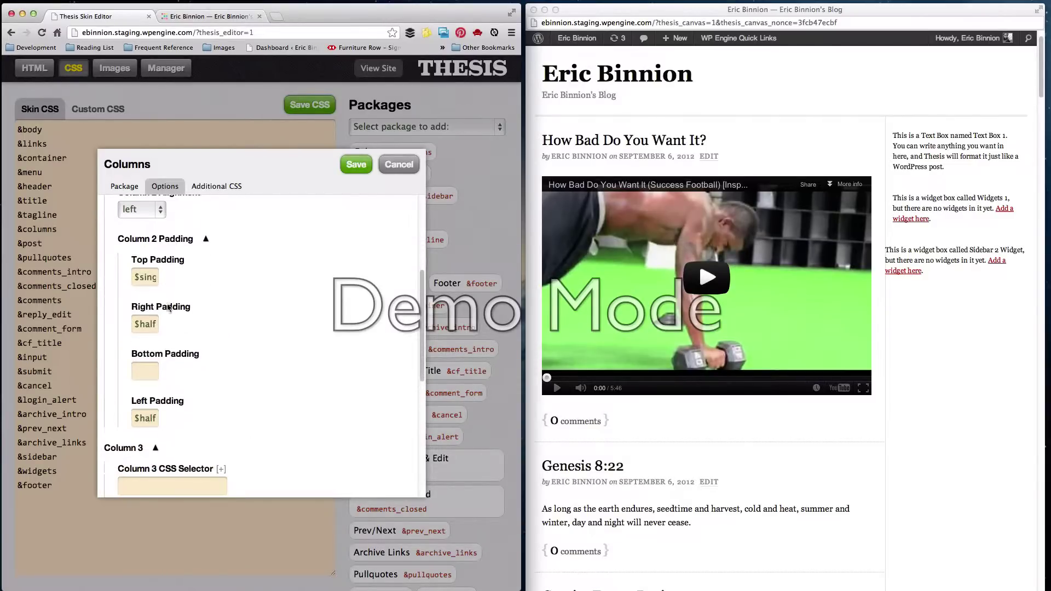
left_click_drag(137, 277, 185, 276)
key("Tab")
key("Tab")
Set the Column 3 padding to $single at the top and $half on the right and left
scroll(314, 355, "down", 2)
scroll(313, 358, "down", 4)
left_click(208, 391)
scroll(211, 394, "down", 2)
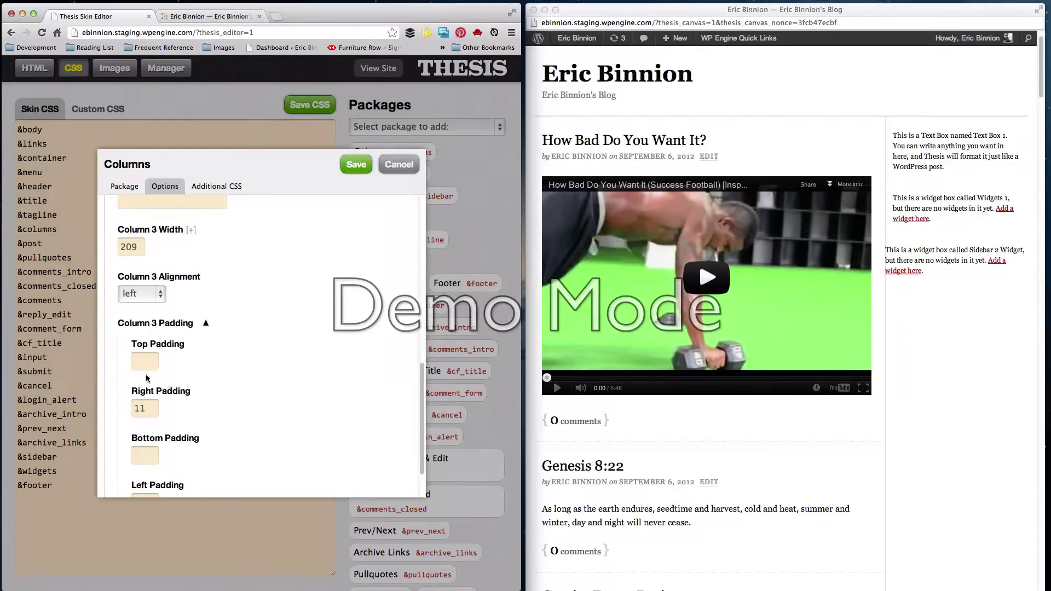
left_click(143, 361)
type("$single")
key("Tab")
type("$half")
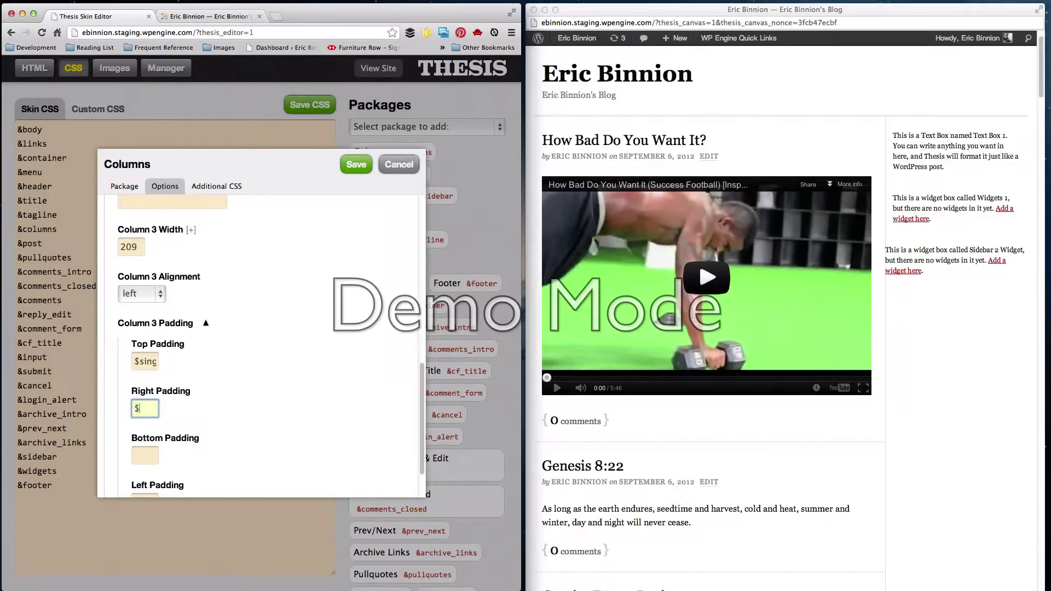
key("Tab")
key("Tab")
type("$half")
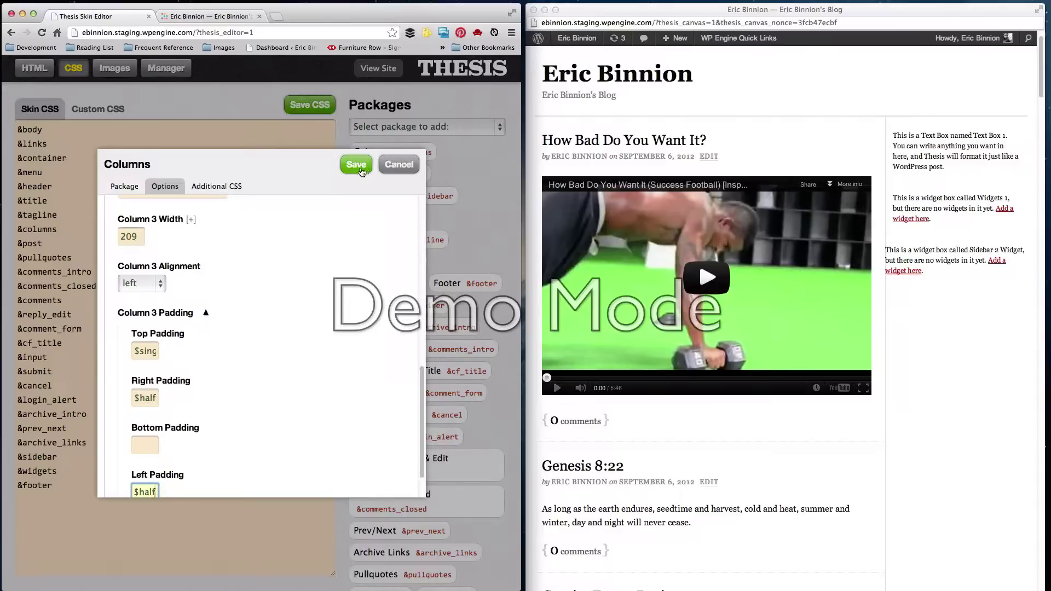
Delete all the additional CSS of the Columns package and save the package
left_click(228, 186)
left_click(272, 282)
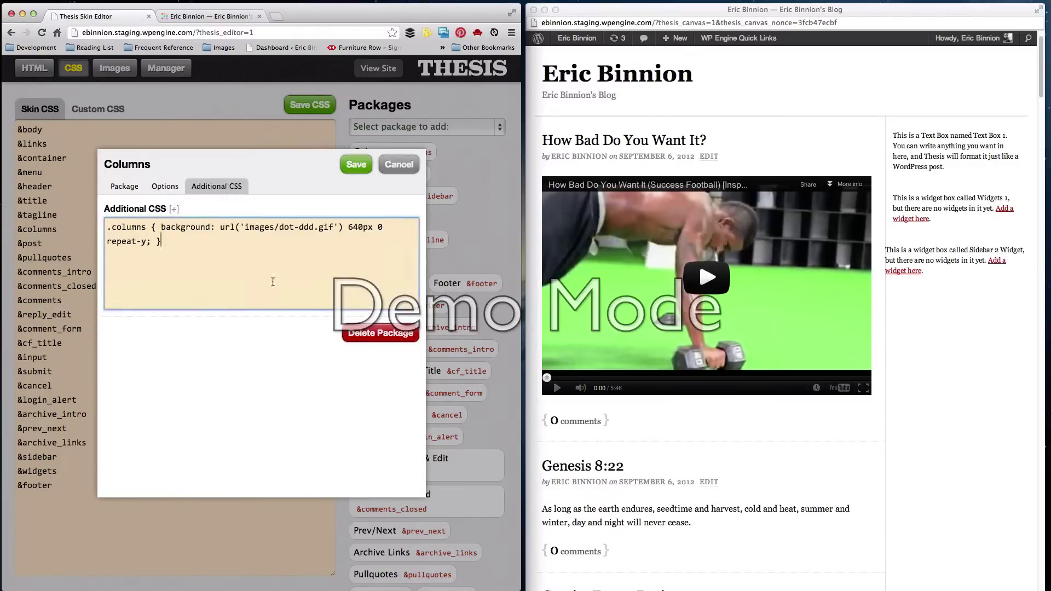
key("super+a")
key("BackSpace")
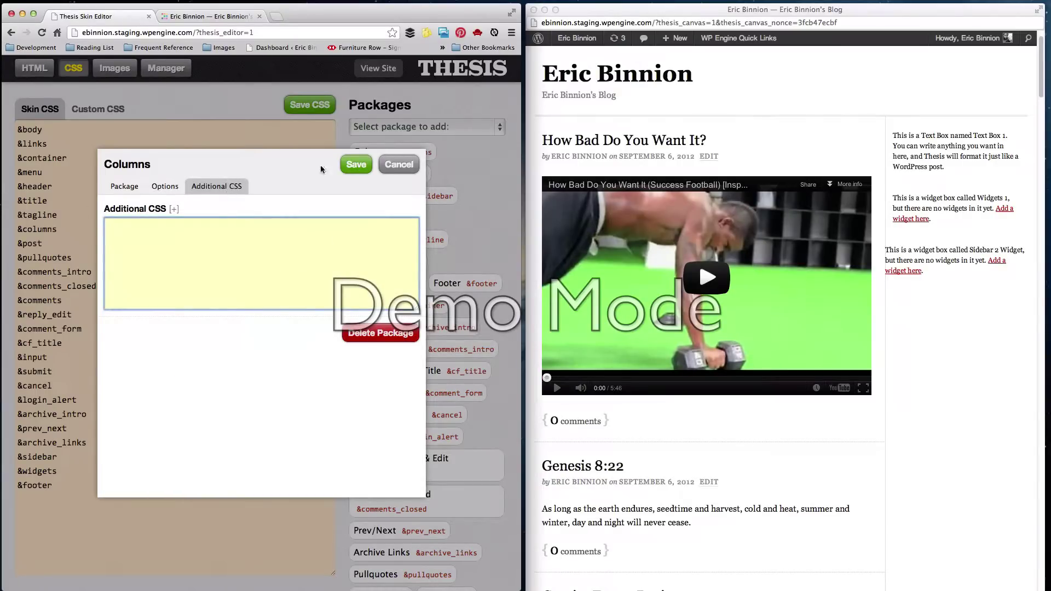
left_click(355, 165)
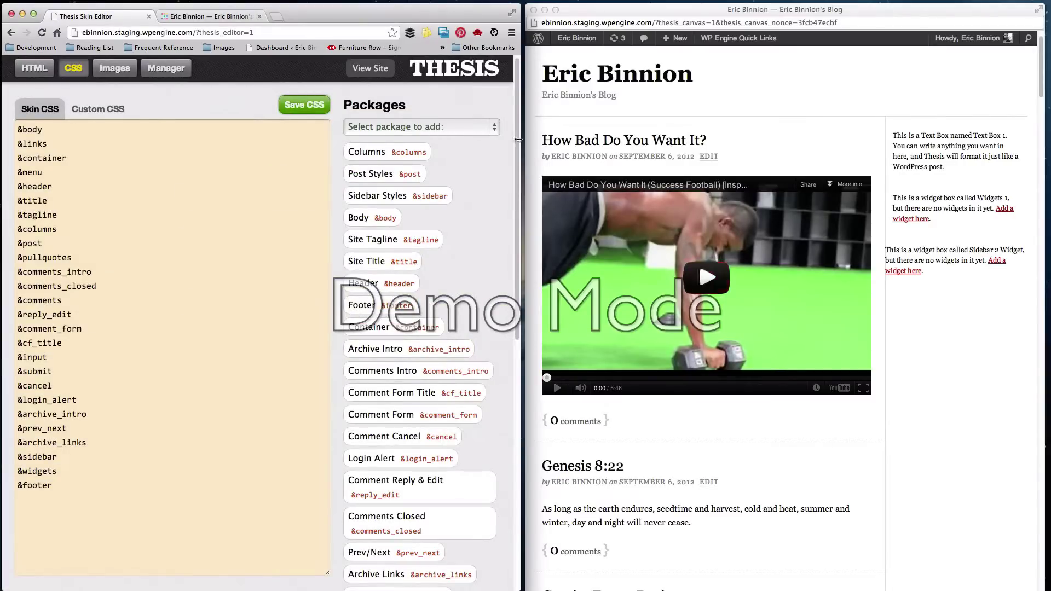
left_click(844, 135)
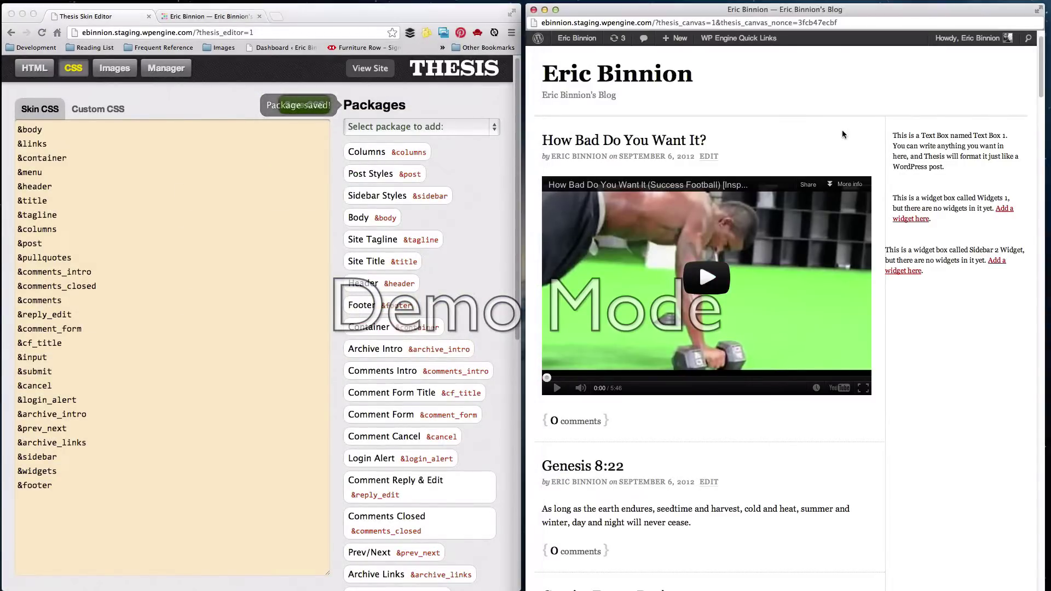